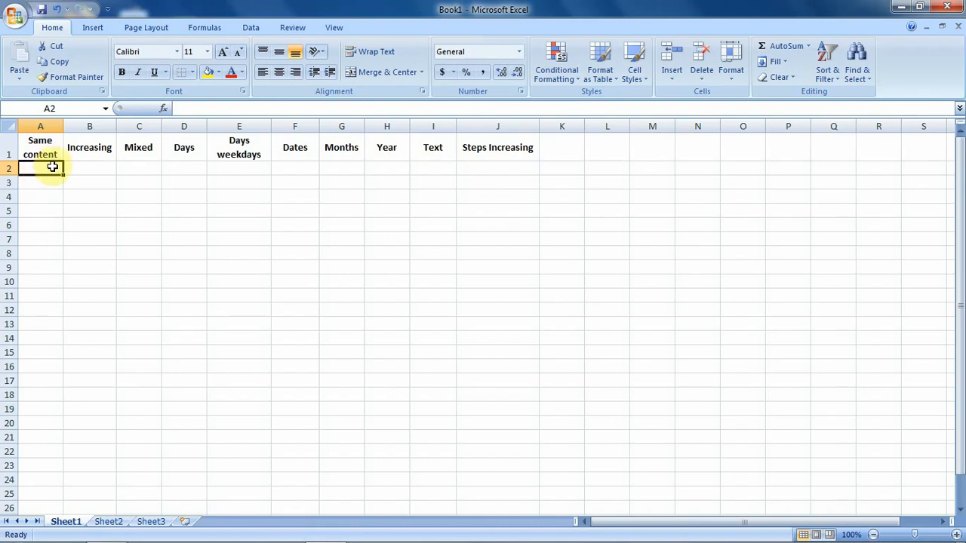
Step: Enter 1 in A2 under Same content and fill the same value down through A7
type("1")
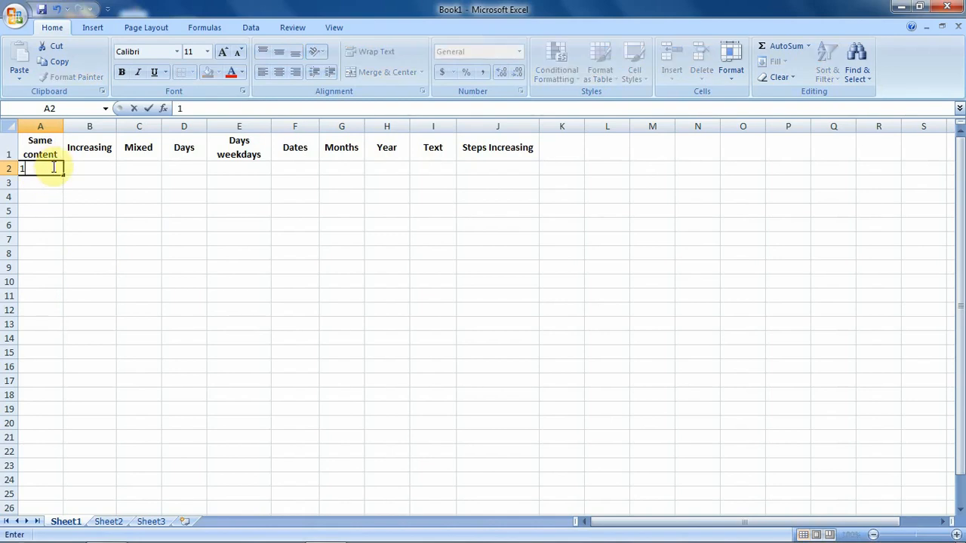
key("Return")
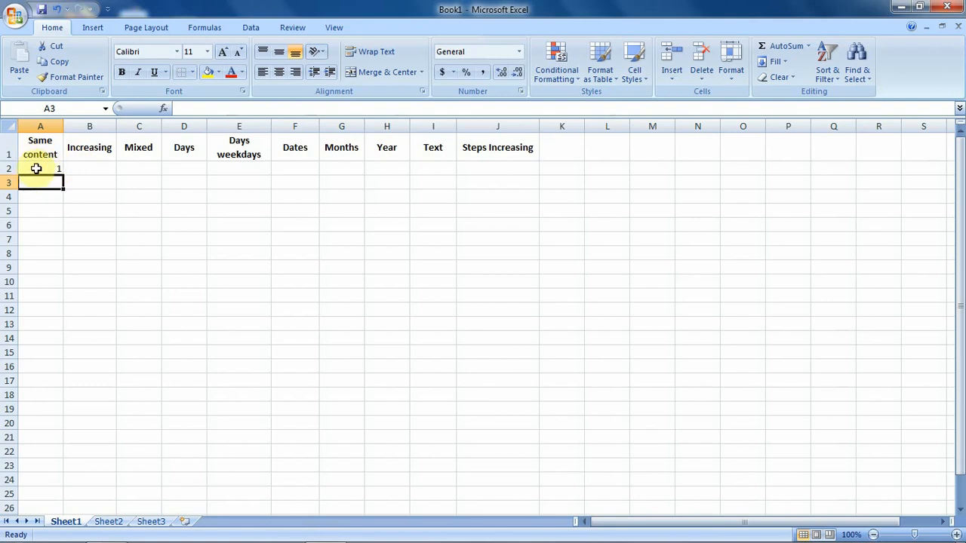
left_click(45, 168)
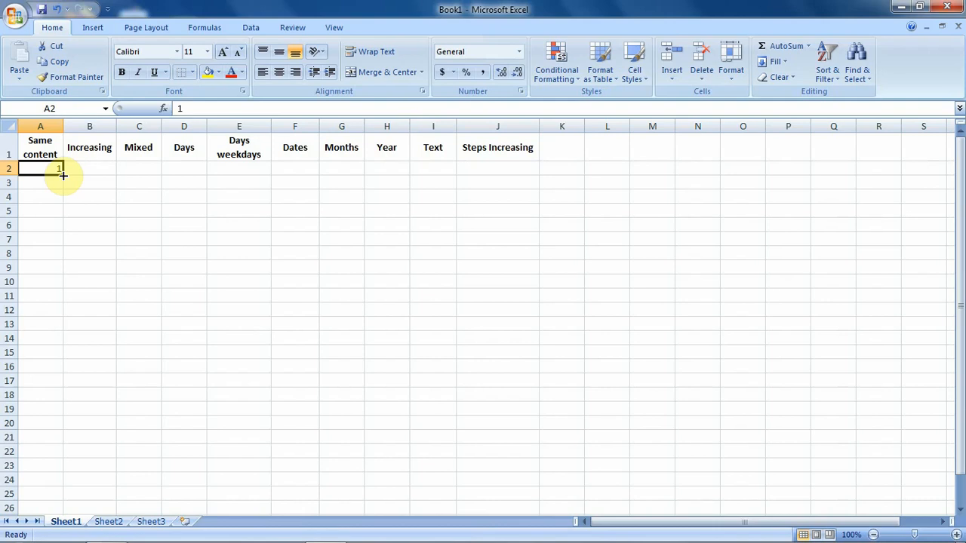
left_click_drag(63, 175, 65, 197)
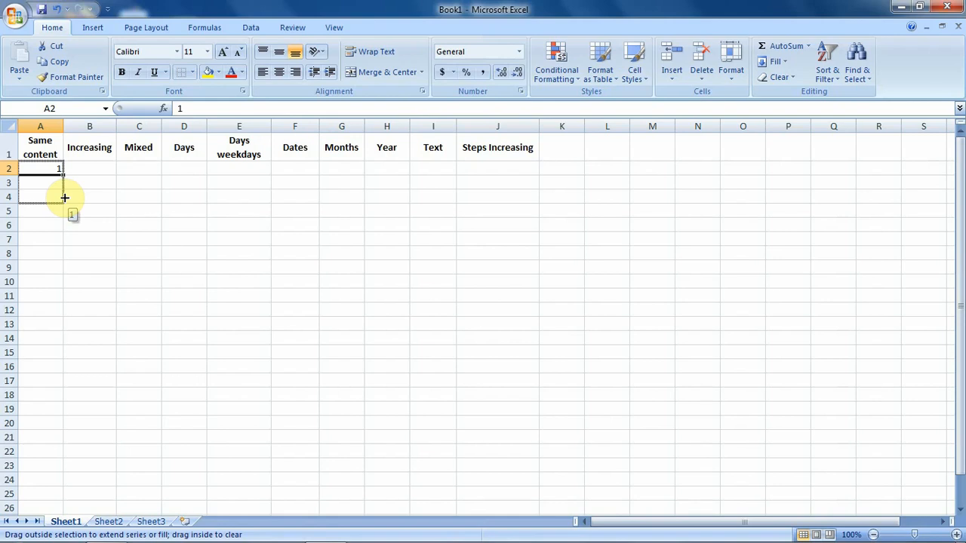
left_click_drag(65, 198, 63, 241)
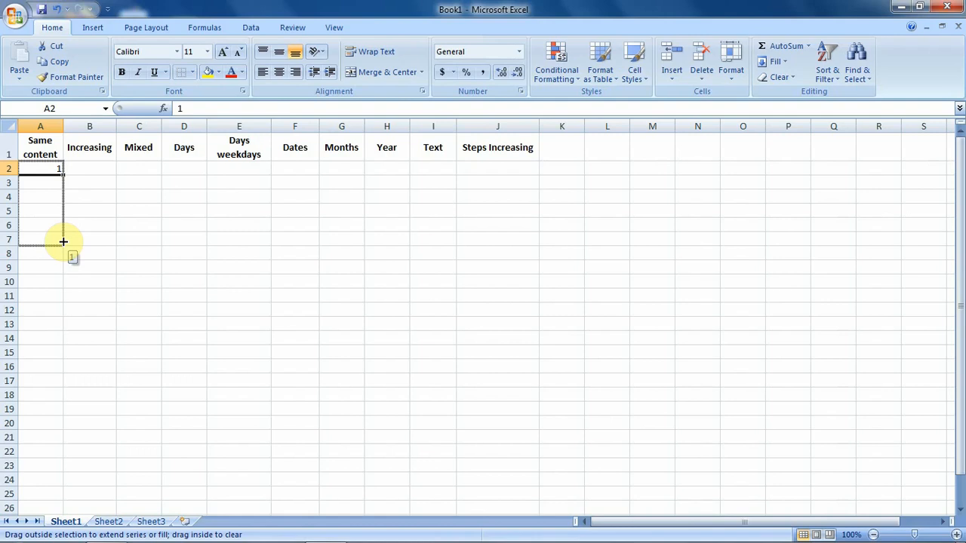
left_click_drag(64, 241, 63, 242)
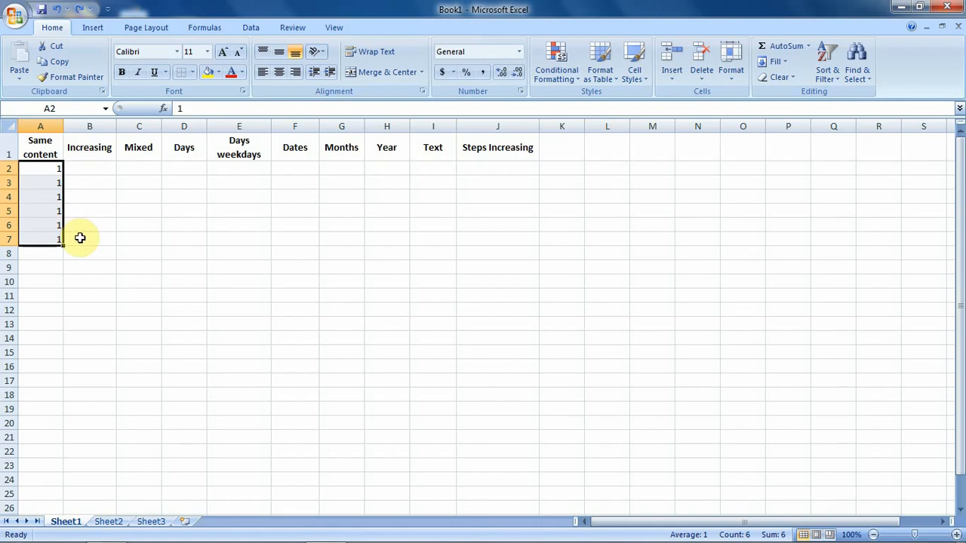
Step: Enter 1 in B2 under Increasing and fill it down through B7 as a series increasing by one
left_click(97, 170)
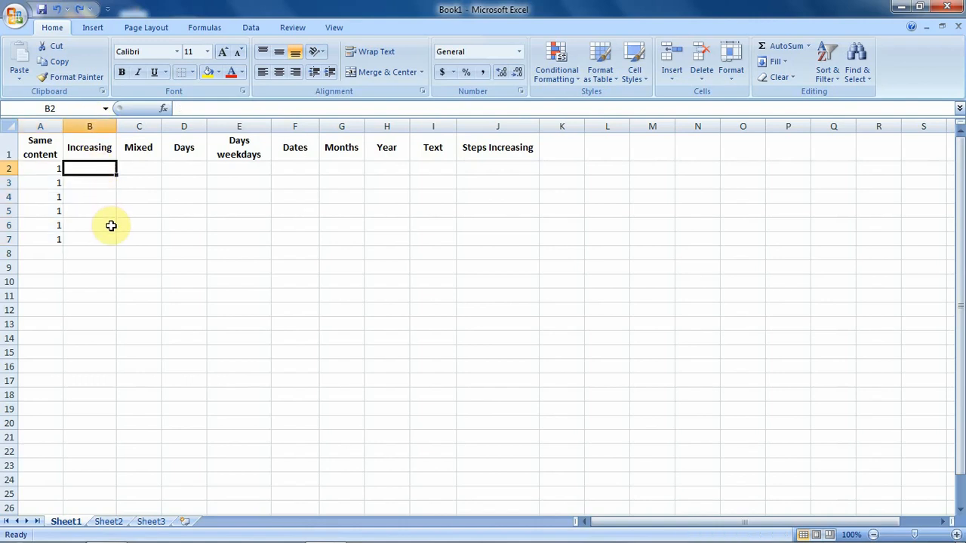
type("1")
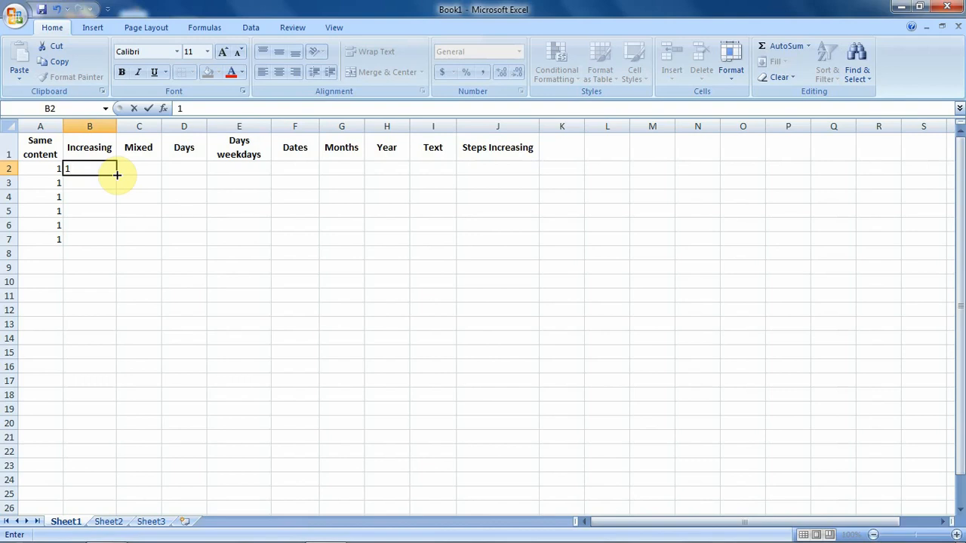
left_click_drag(116, 174, 117, 174)
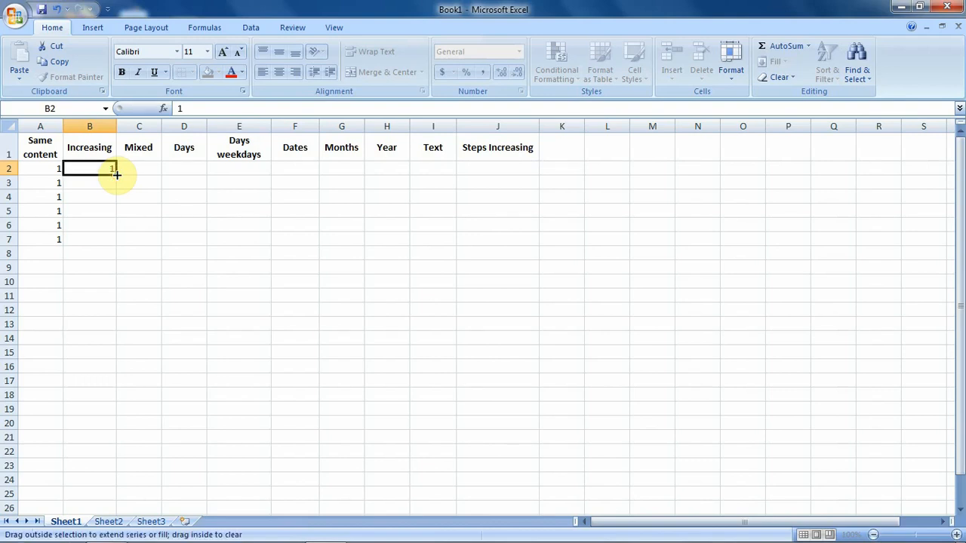
left_click_drag(117, 174, 121, 241)
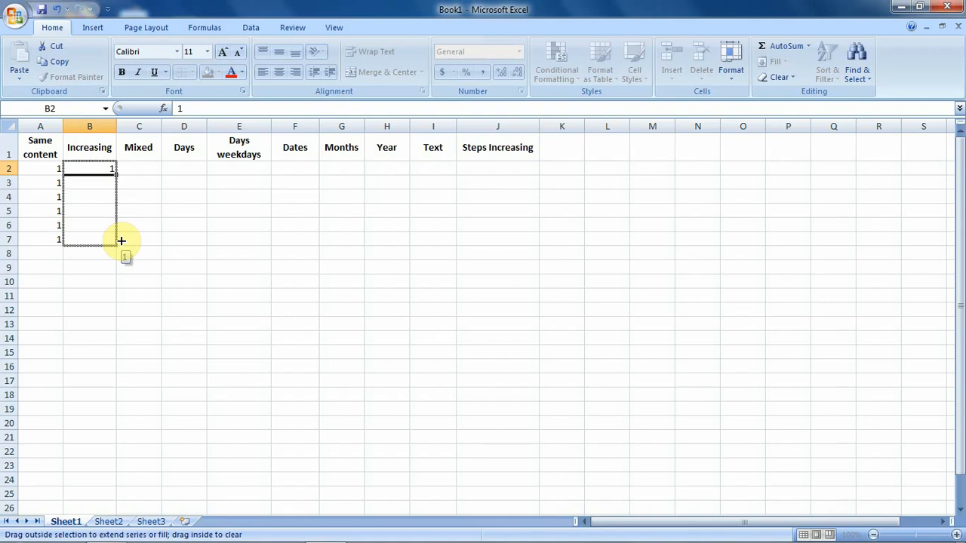
left_click_drag(121, 241, 121, 239)
key("ctrl")
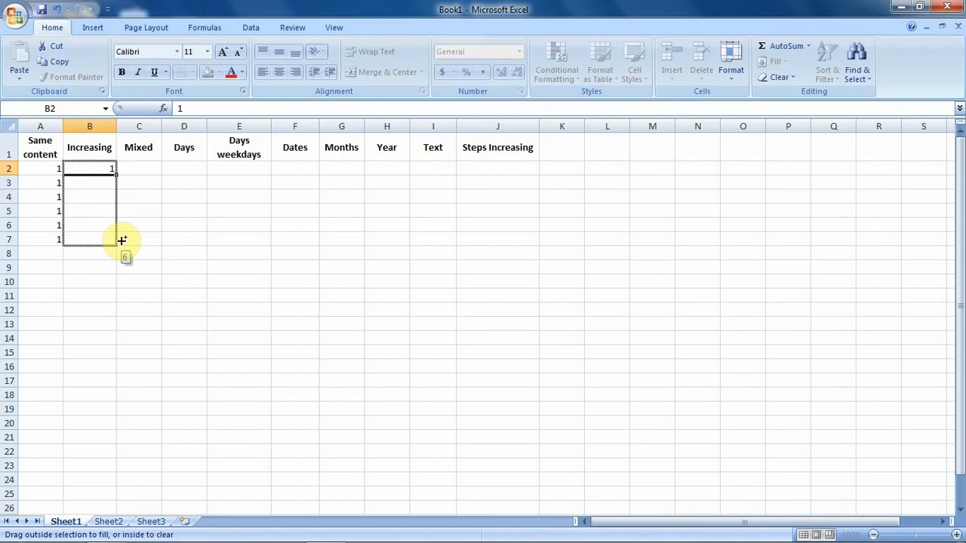
left_click_drag(121, 240, 121, 240)
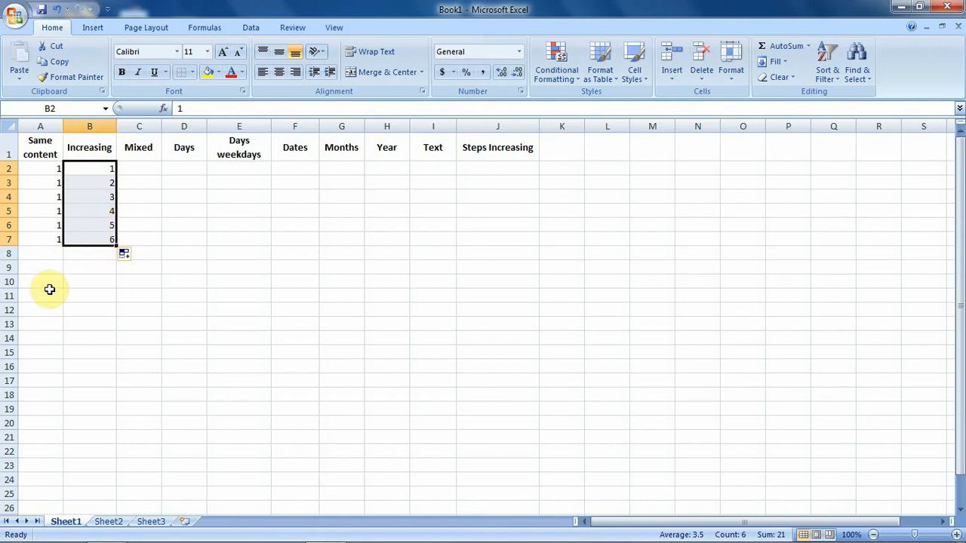
Step: Switch the fill option for B2:B7 to Copy Cells, and set it back to Fill Series
left_click(137, 256)
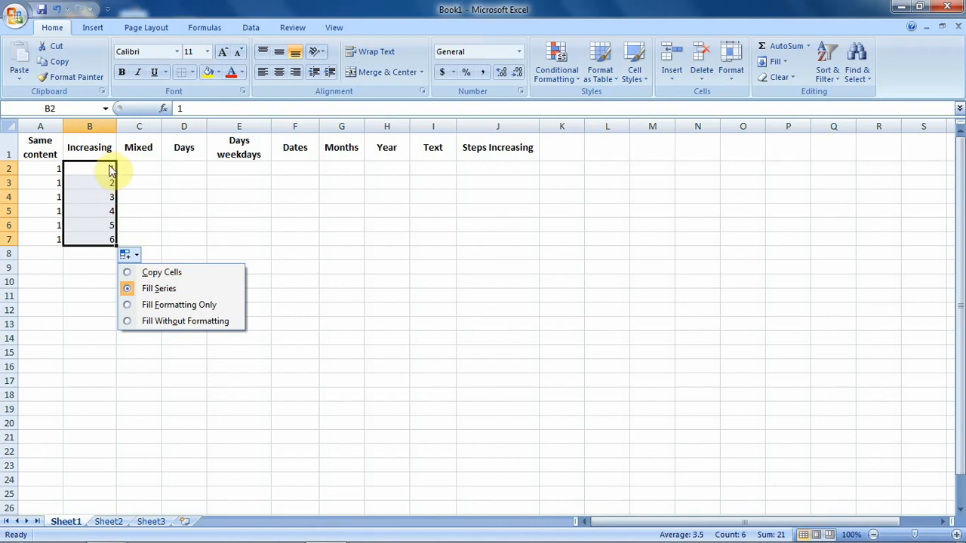
left_click(130, 271)
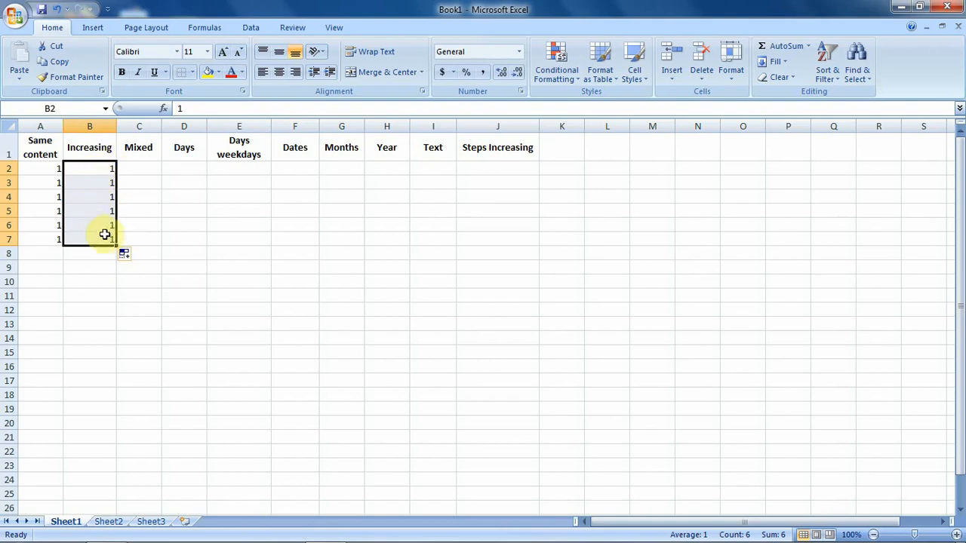
left_click(138, 257)
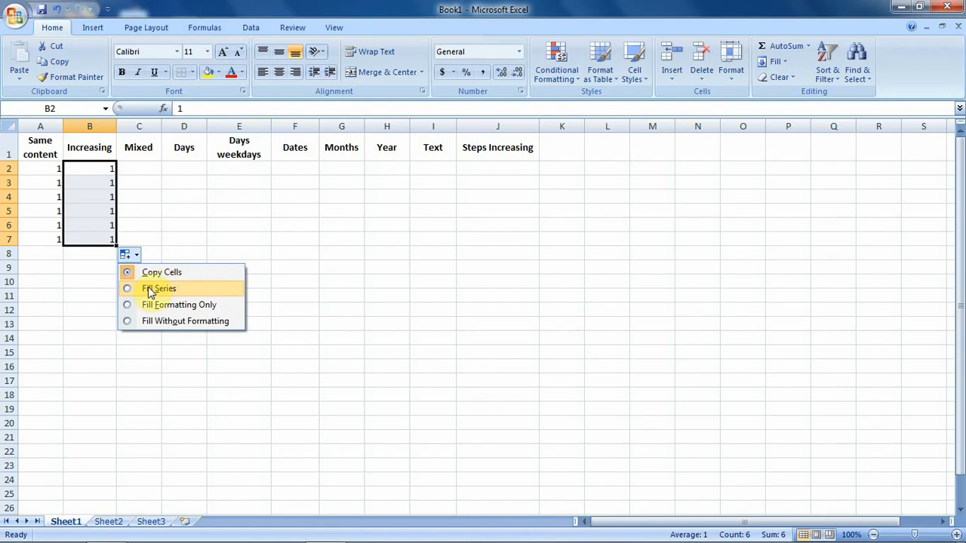
left_click(148, 288)
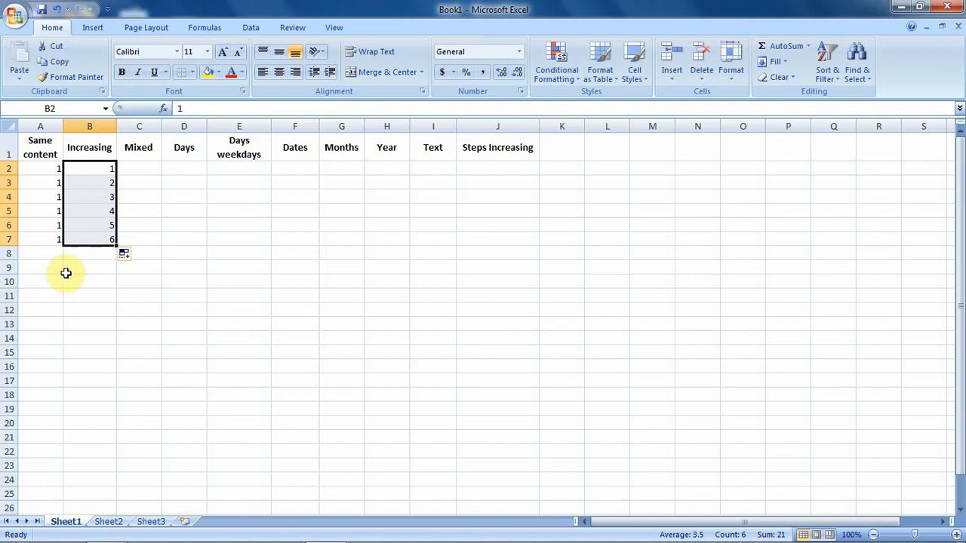
Step: Enter "step 1" in C2 under Mixed and fill the numbered text series down through C7
left_click(145, 166)
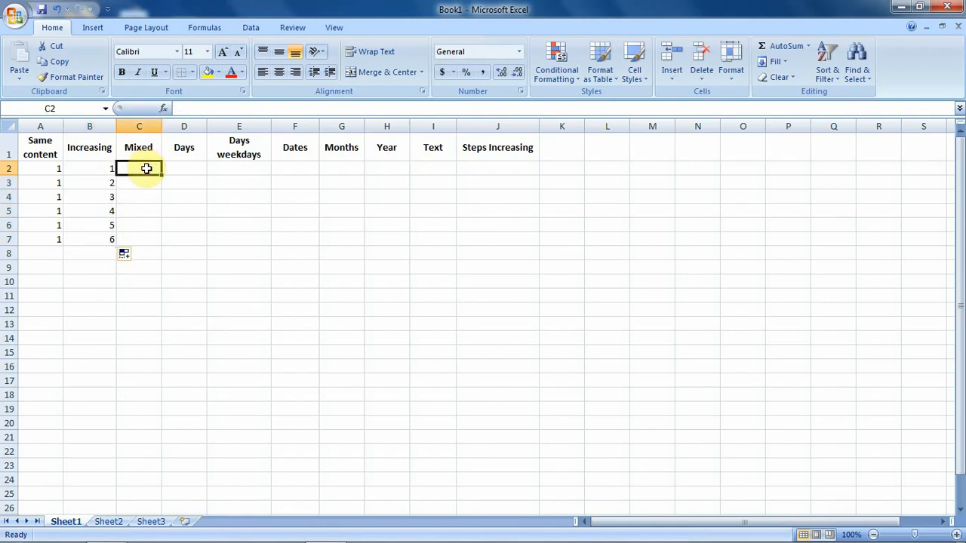
type("step")
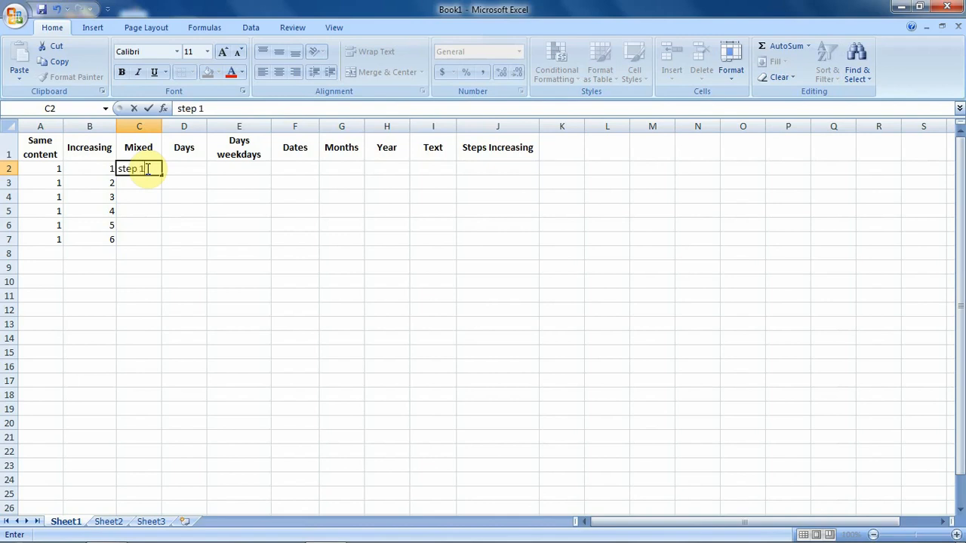
type(" 1")
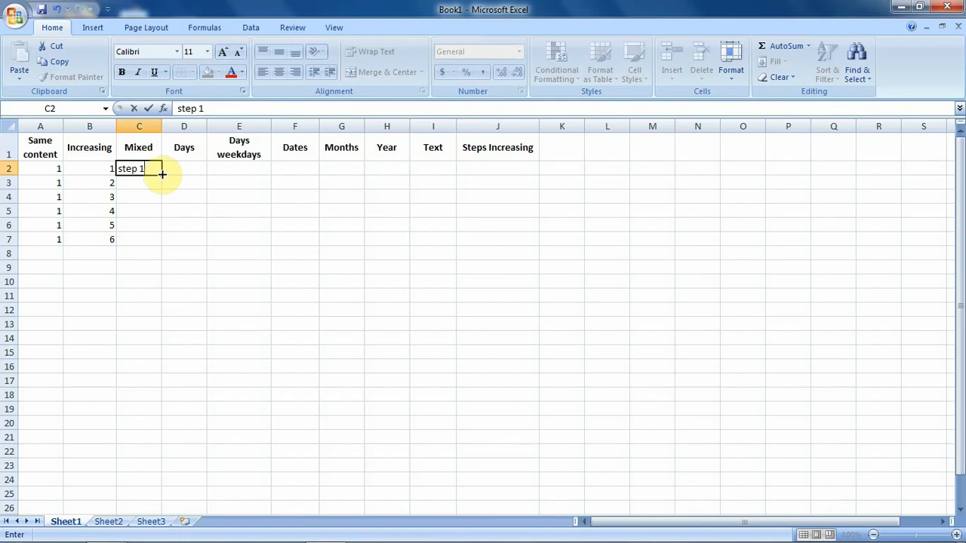
left_click_drag(161, 174, 162, 240)
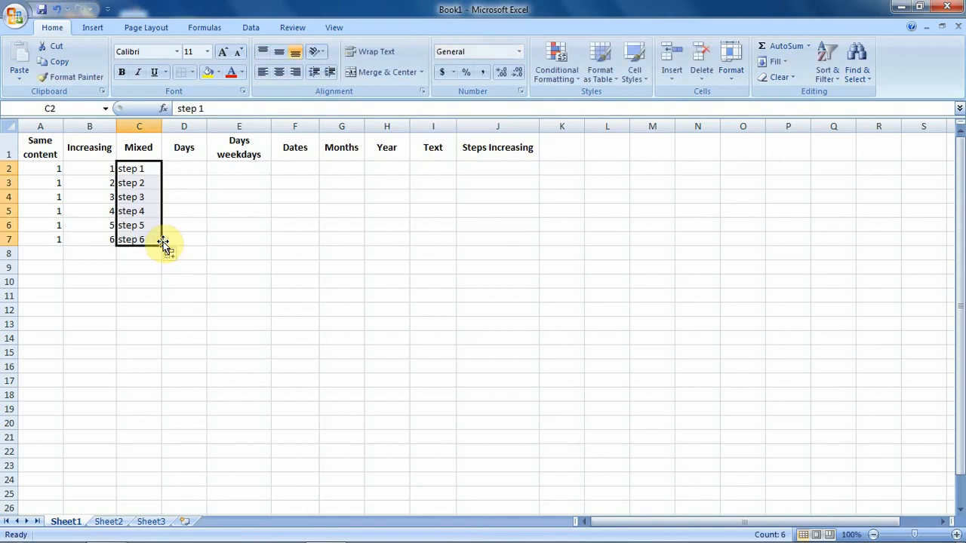
Step: Enter "monday" in D2 under Days and fill the days of the week down through D8
left_click(190, 169)
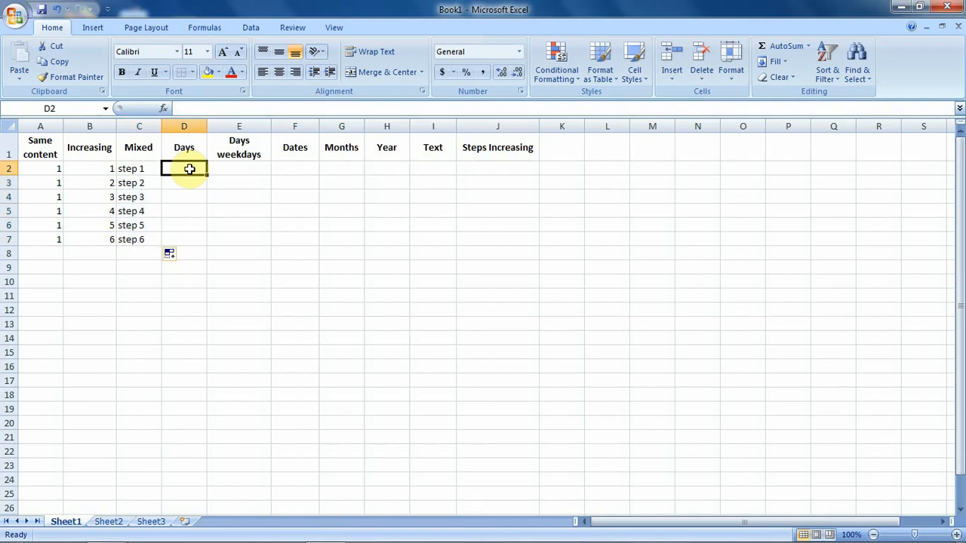
type("monda")
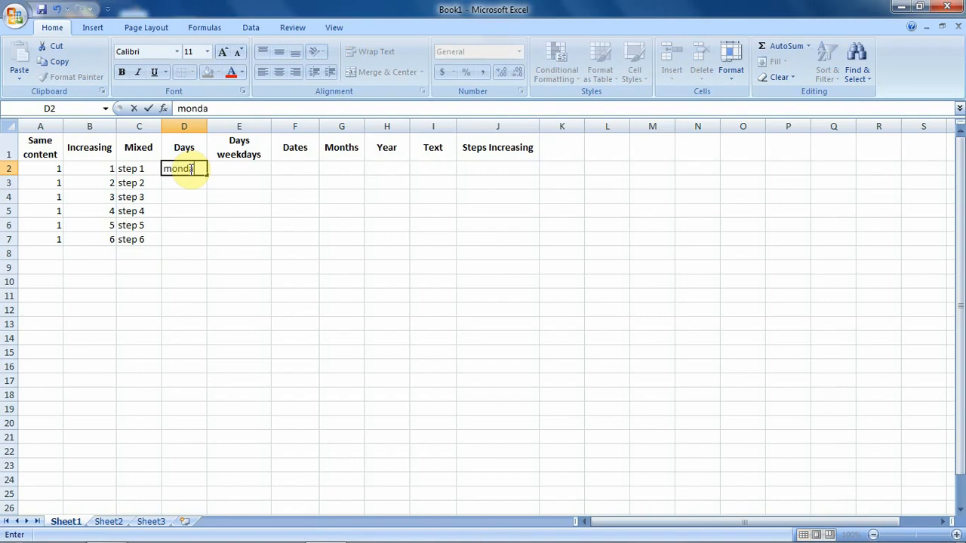
type("y")
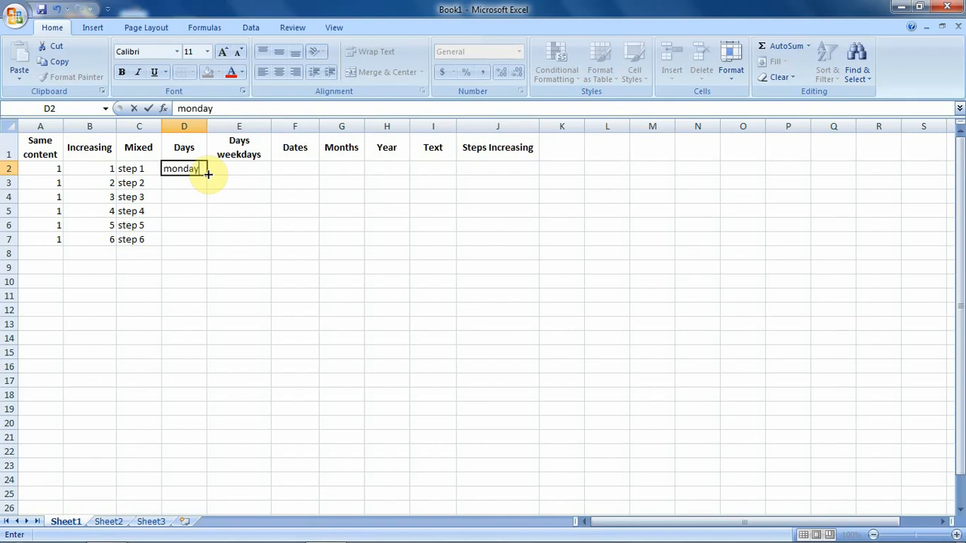
left_click_drag(208, 174, 208, 255)
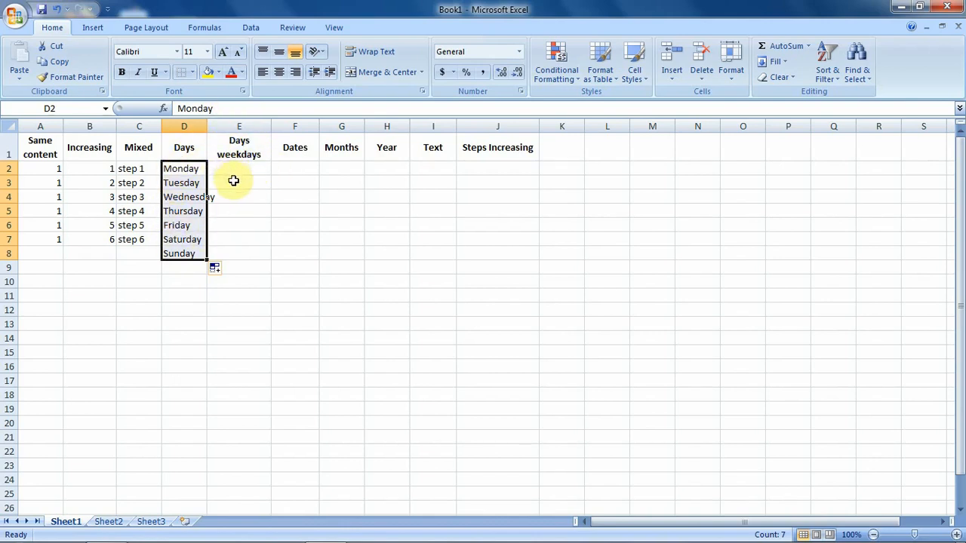
Step: Enter "monday" in E2 under Days weekdays and fill down through E8 using the Fill Weekdays option
left_click(247, 169)
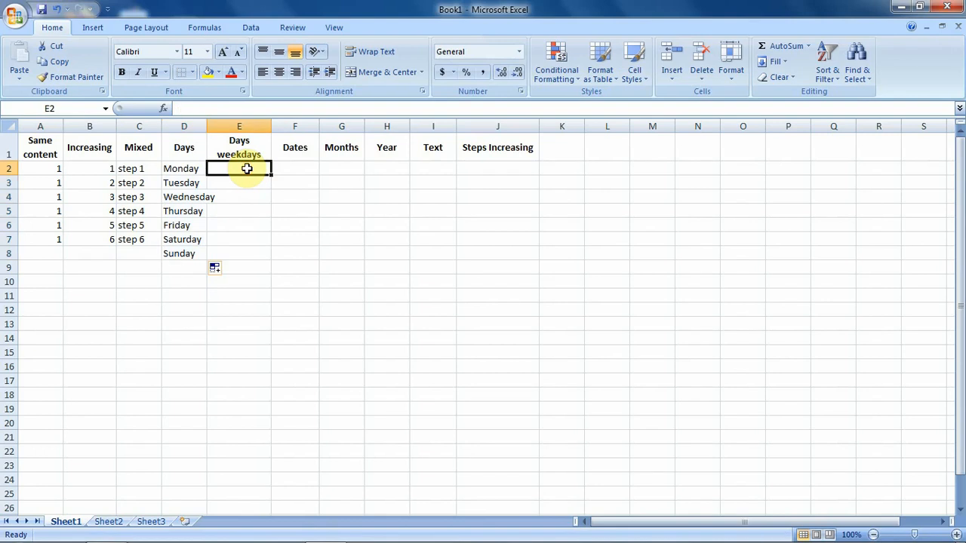
type("m")
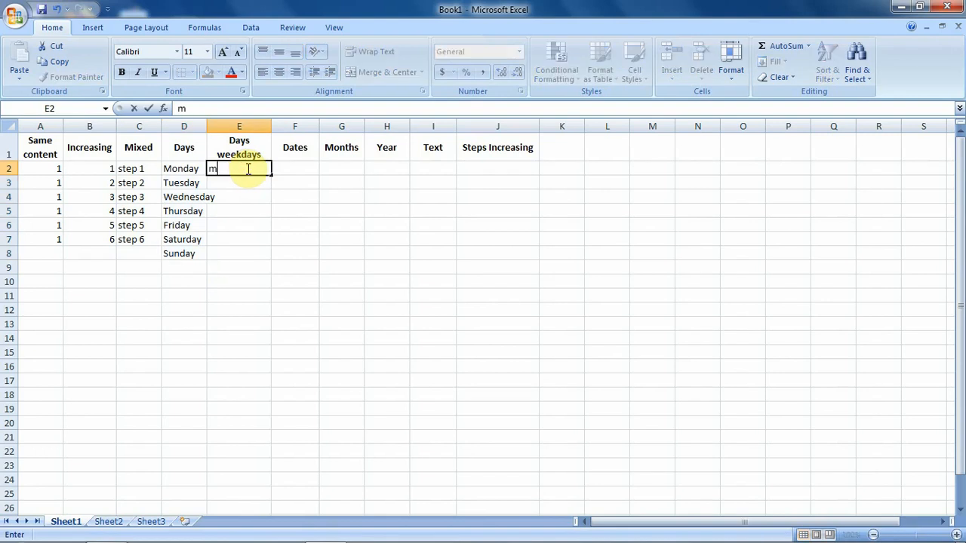
type("onday")
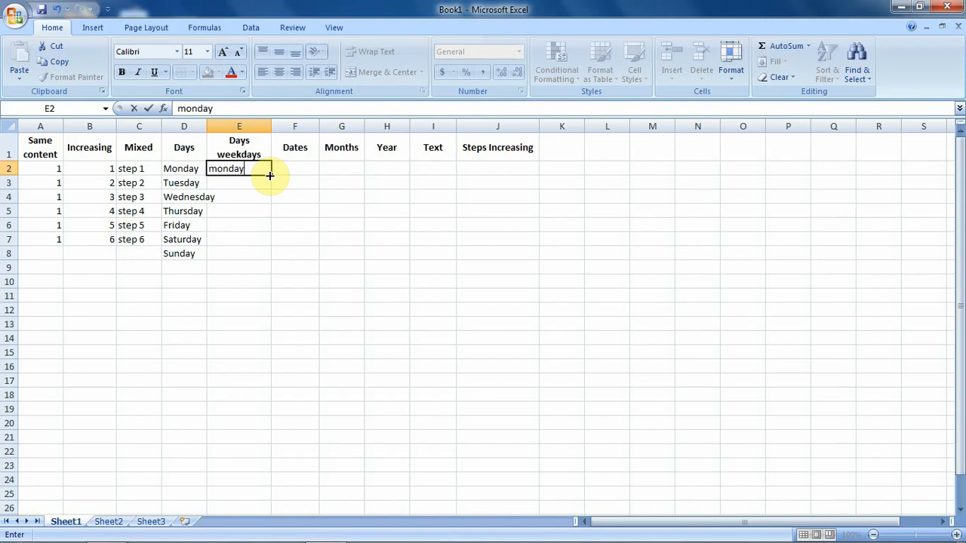
left_click(270, 175)
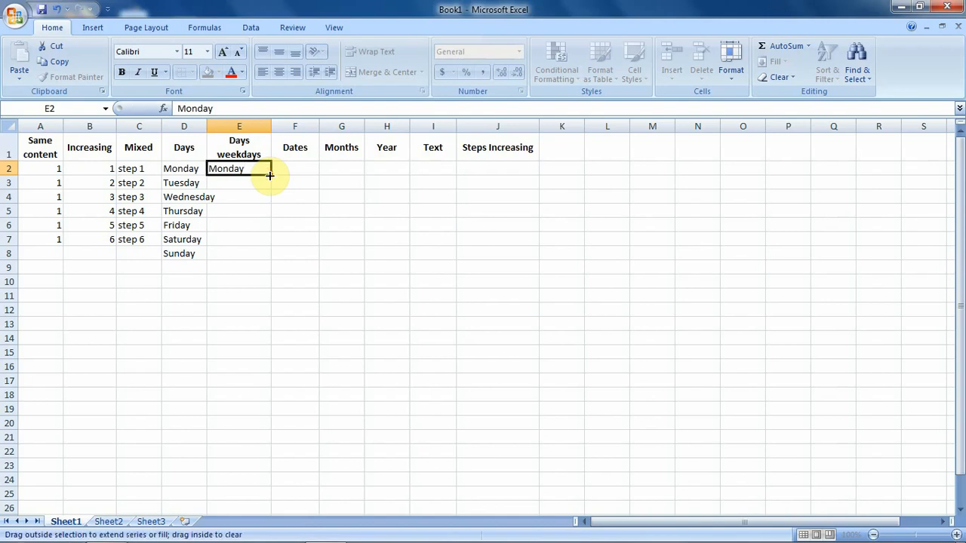
left_click_drag(269, 175, 271, 257)
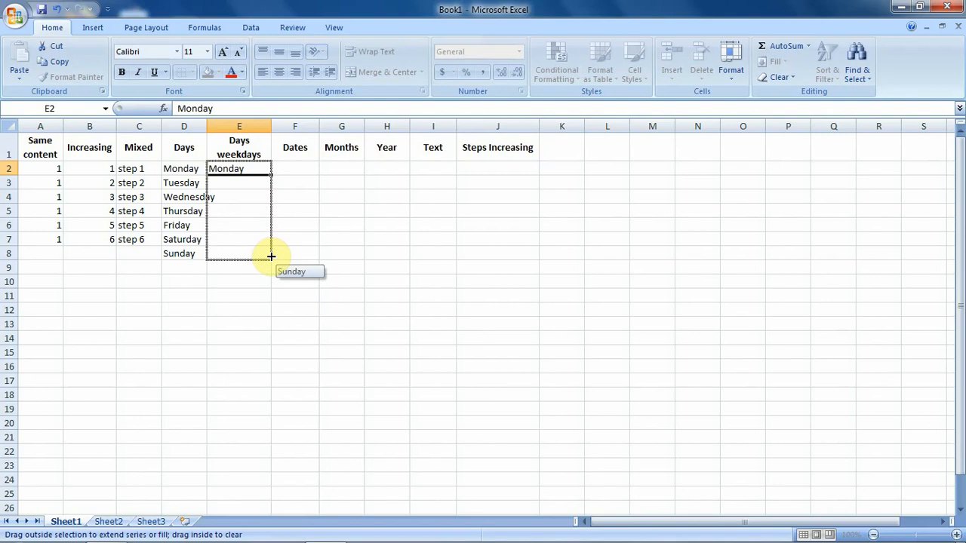
left_click_drag(270, 257, 272, 257)
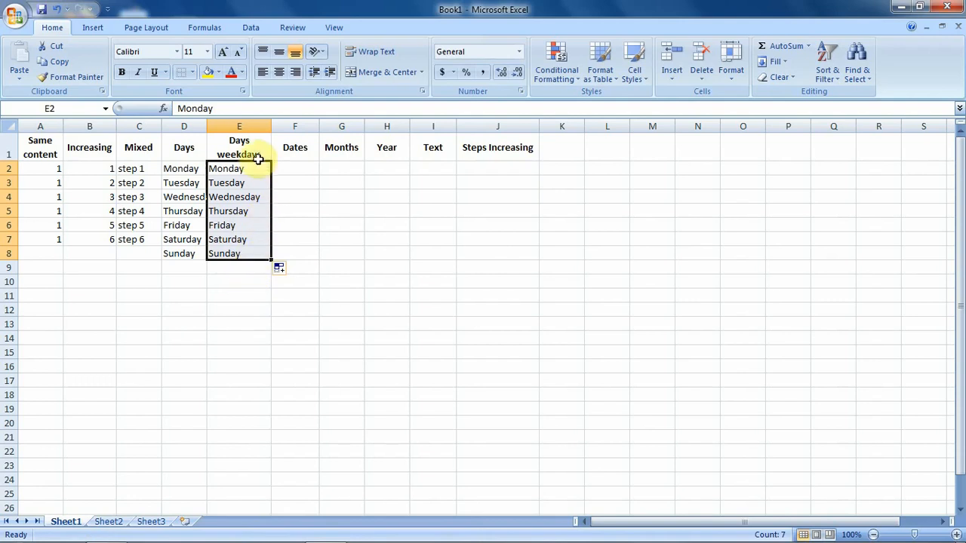
left_click(287, 270)
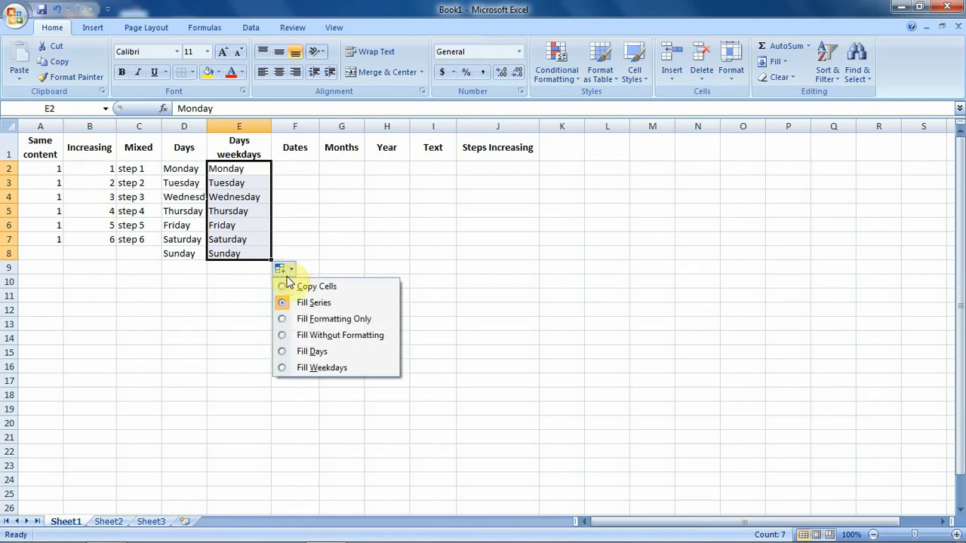
left_click(336, 370)
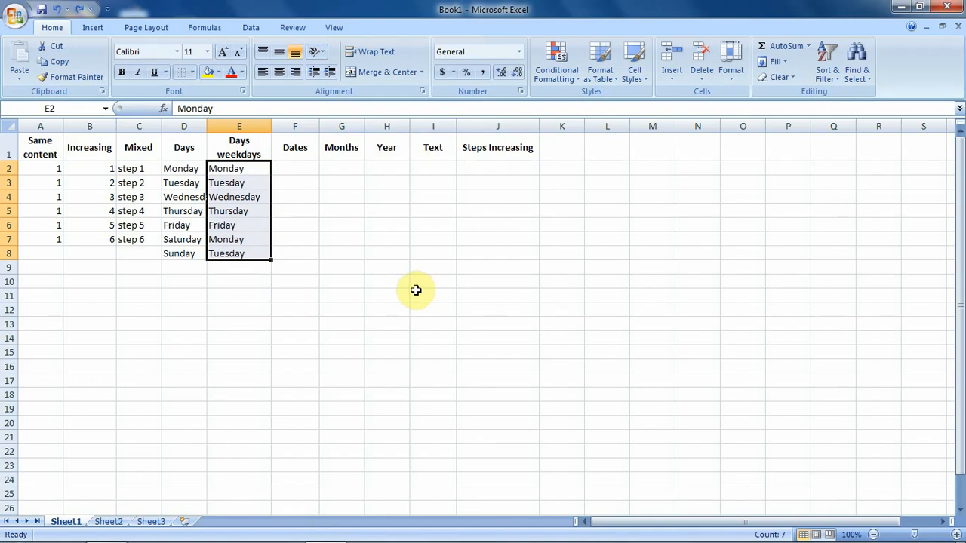
Step: Enter 5/9/2020 in F2 under Dates and fill the date series down through F8
left_click(302, 171)
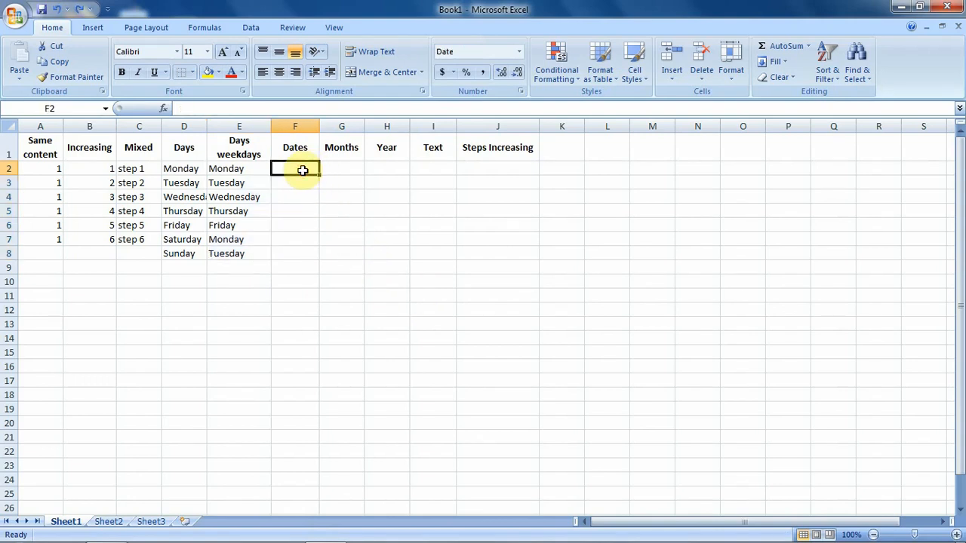
type("5")
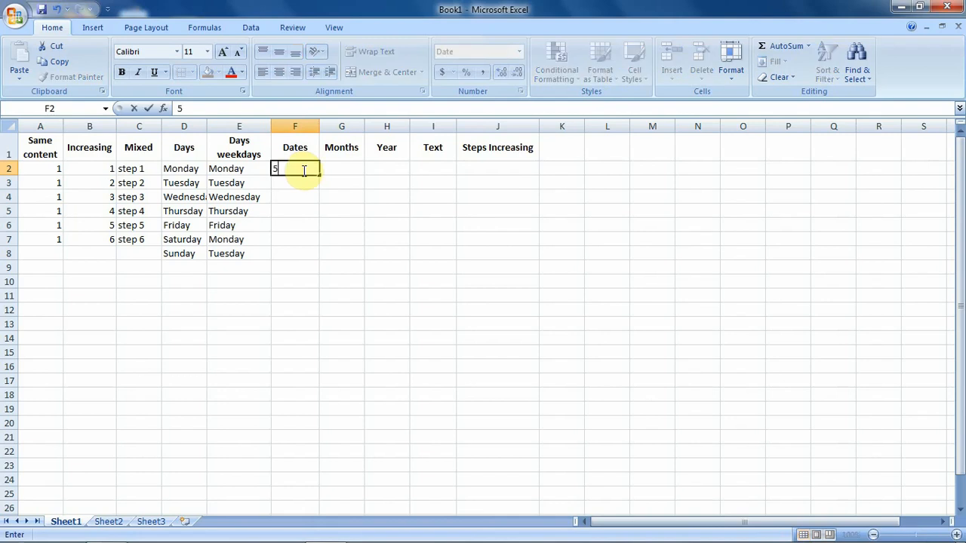
type("/9/2020")
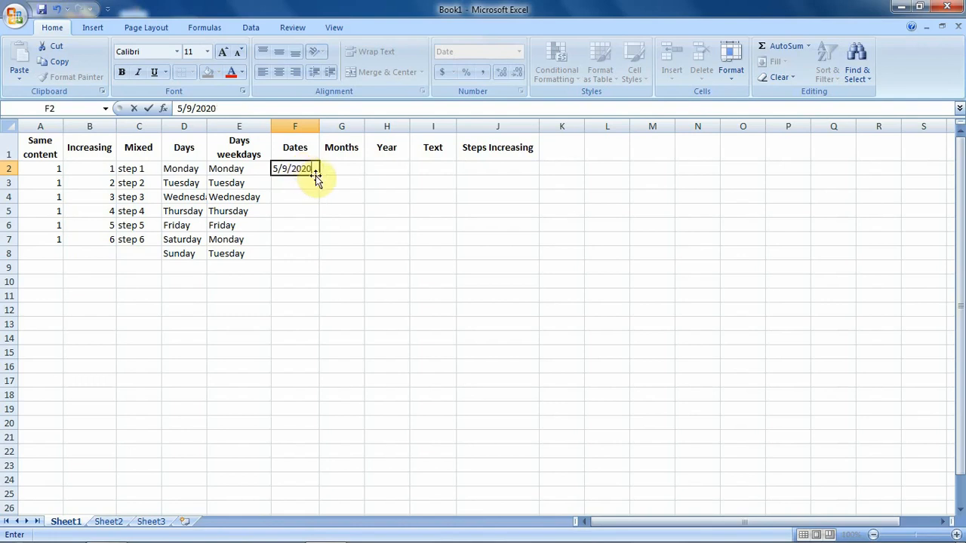
left_click_drag(318, 176, 320, 255)
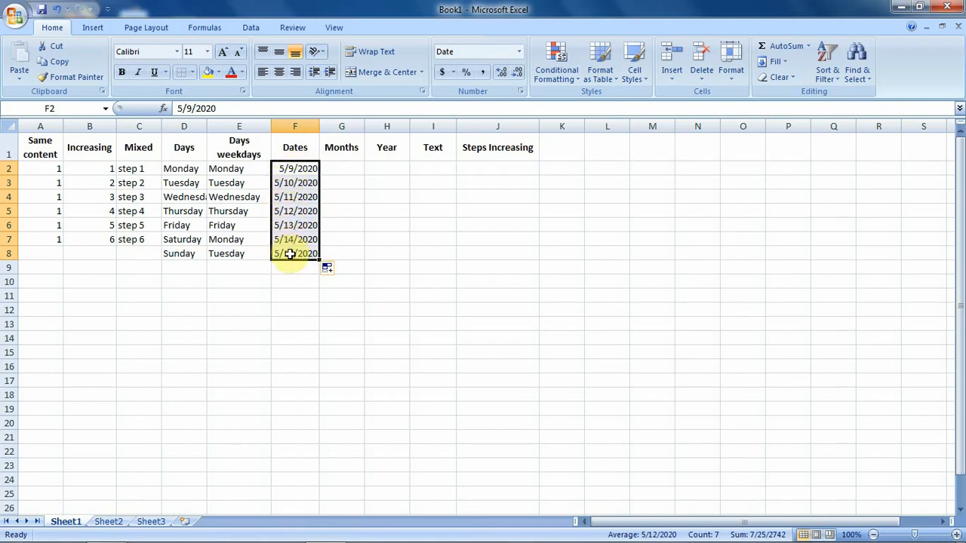
Step: Switch the fill option for the dates in F2:F8 to Fill Months, and change it to Fill Years
left_click(339, 272)
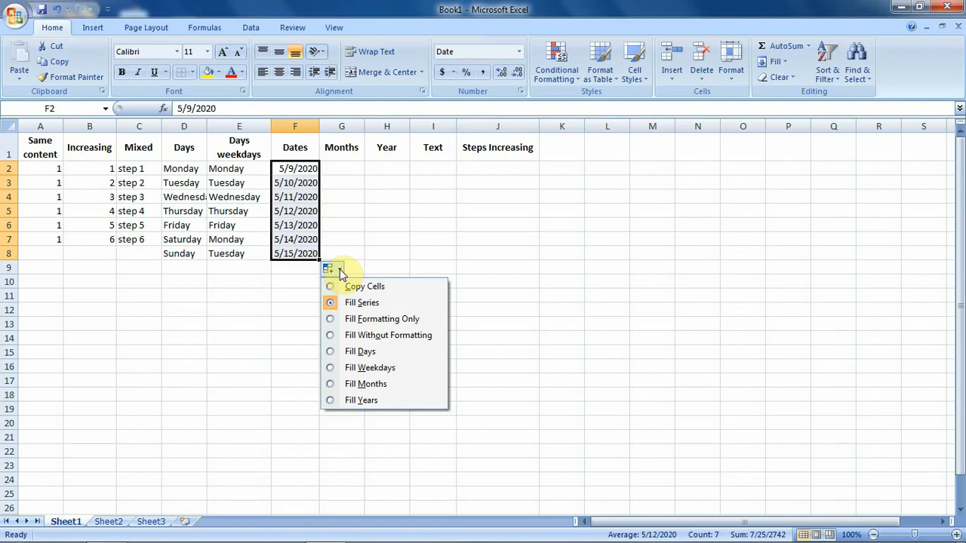
left_click(373, 384)
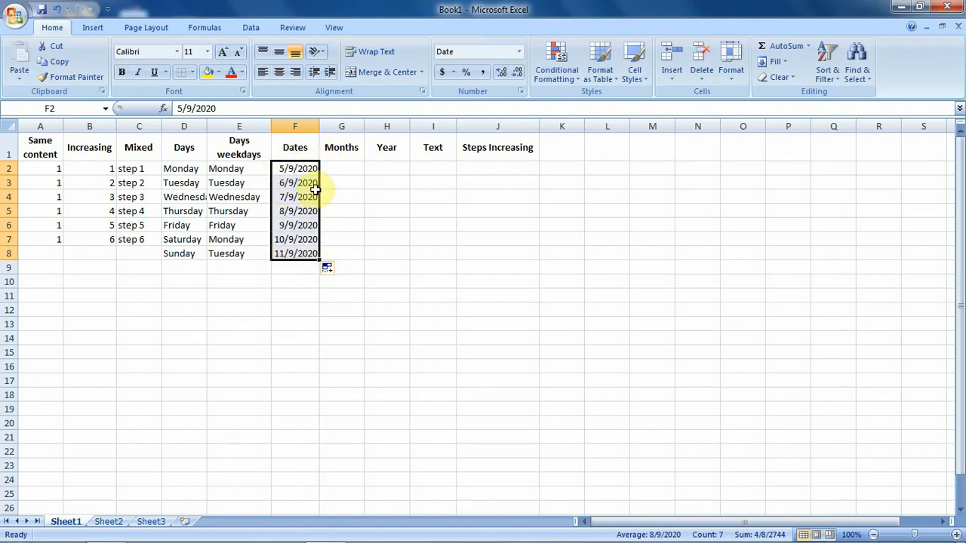
left_click(336, 270)
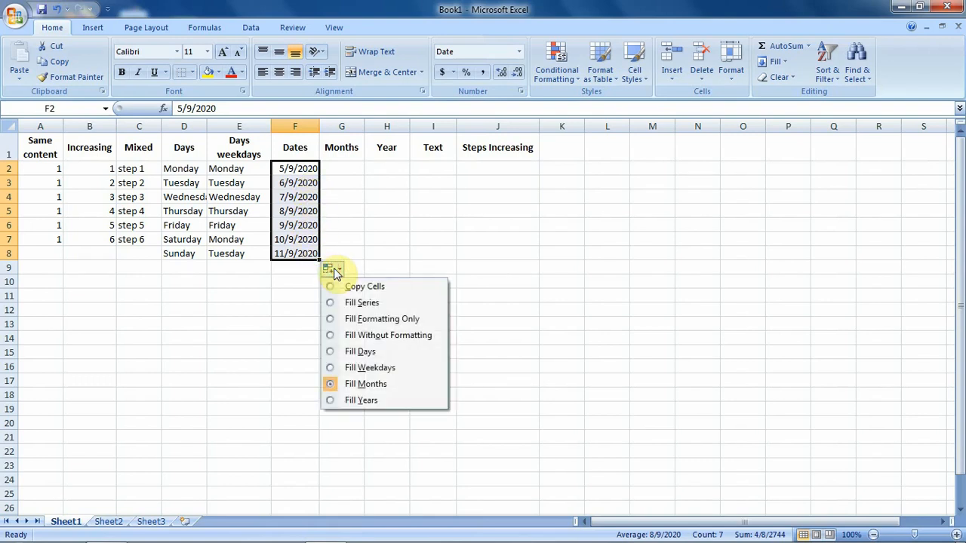
left_click(359, 400)
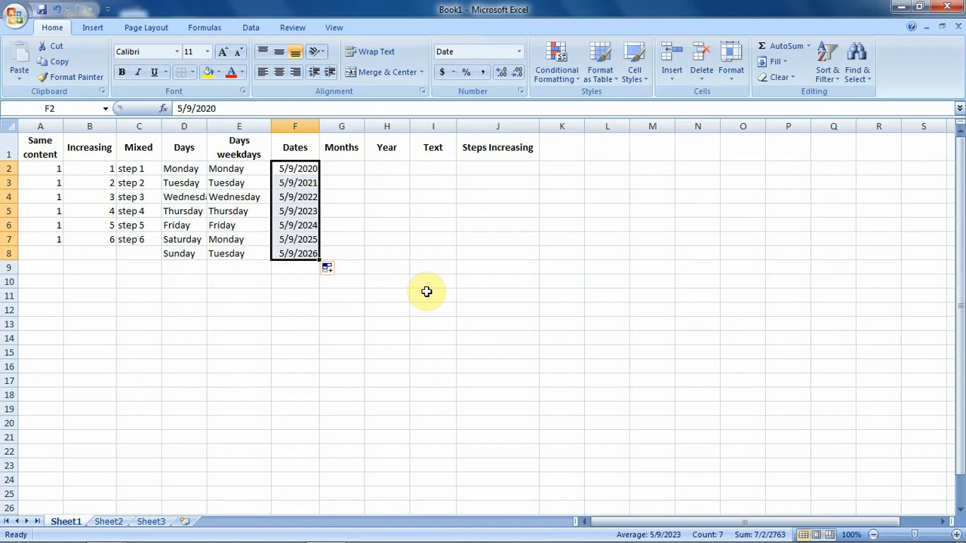
Step: Enter "Jan" in G2 under Months and fill the abbreviated month names down through G13
left_click(348, 167)
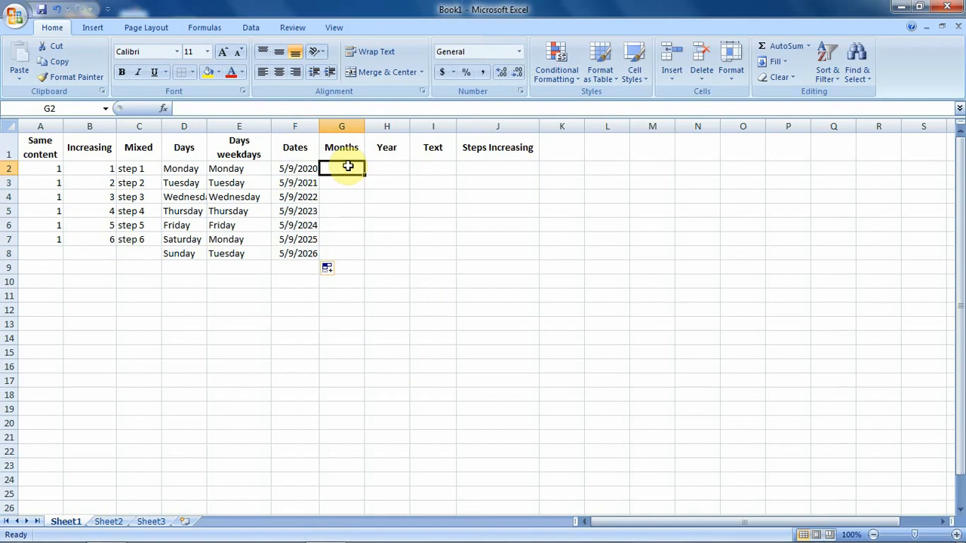
type("J")
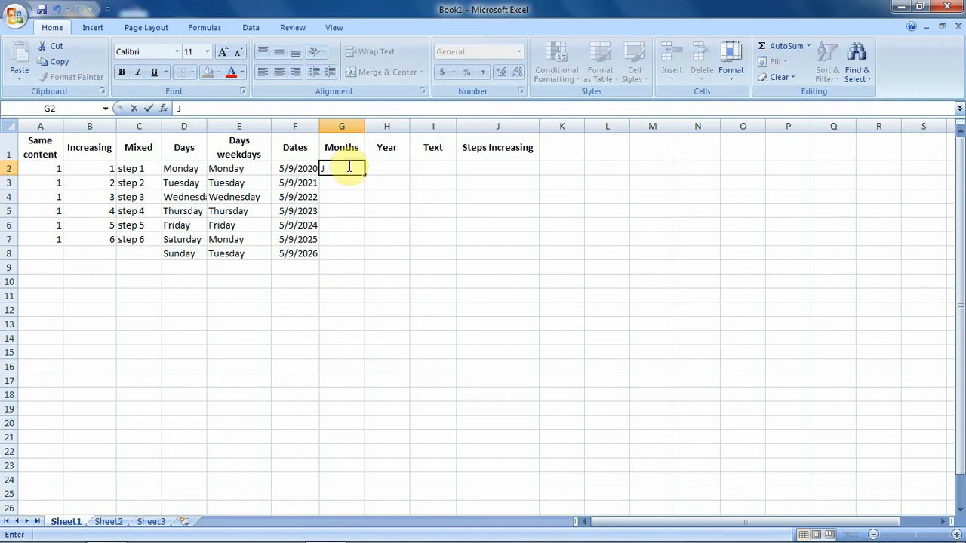
type("an")
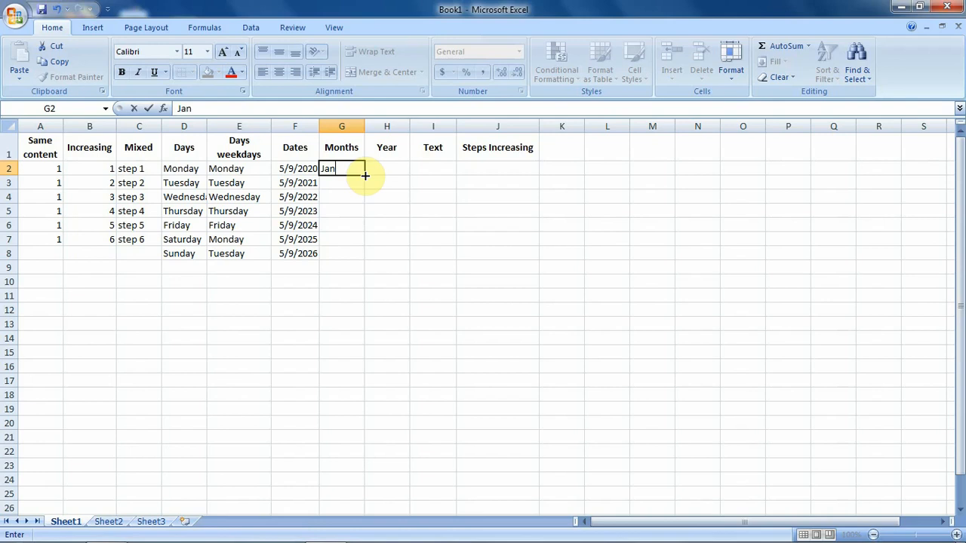
left_click_drag(365, 176, 369, 255)
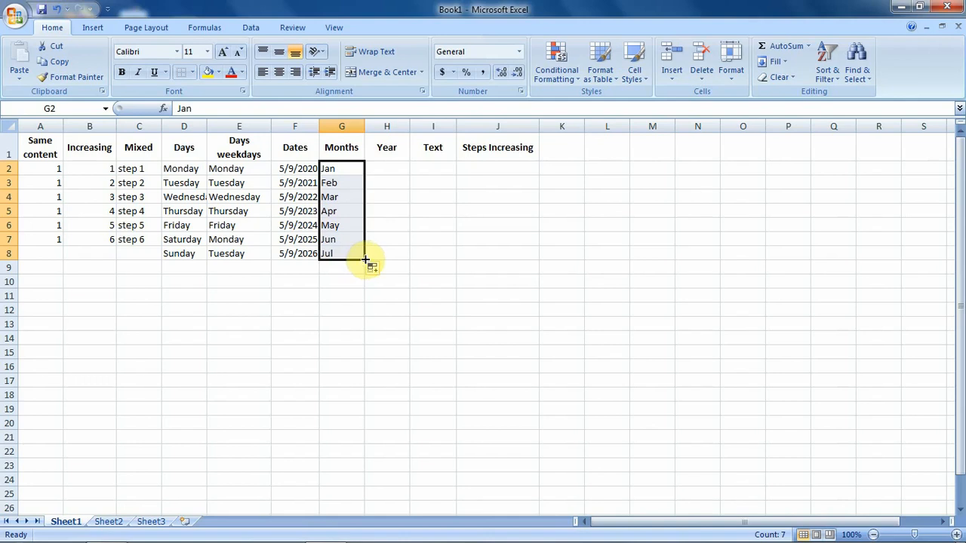
left_click_drag(365, 260, 365, 327)
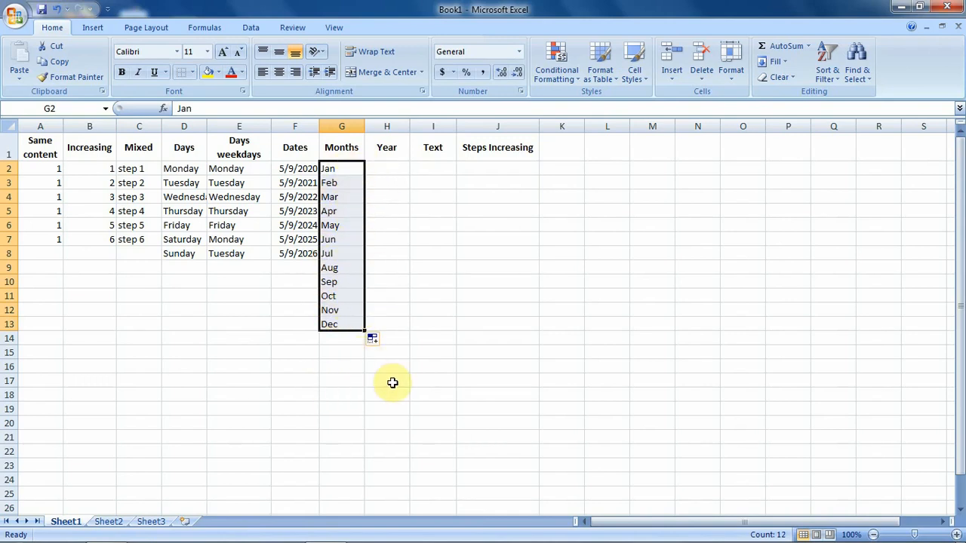
Step: Enter "january" in G15 and fill the full month names down through G23
left_click(346, 353)
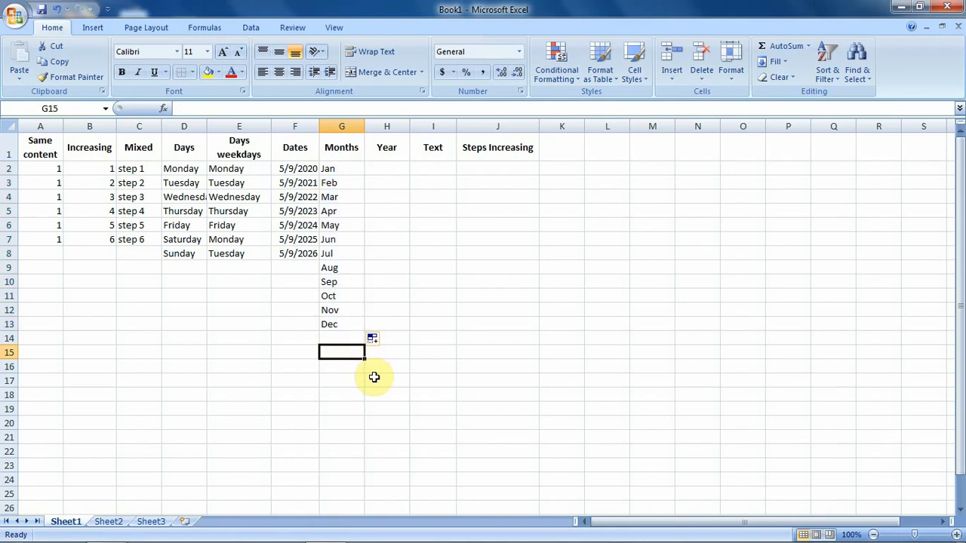
type("ja")
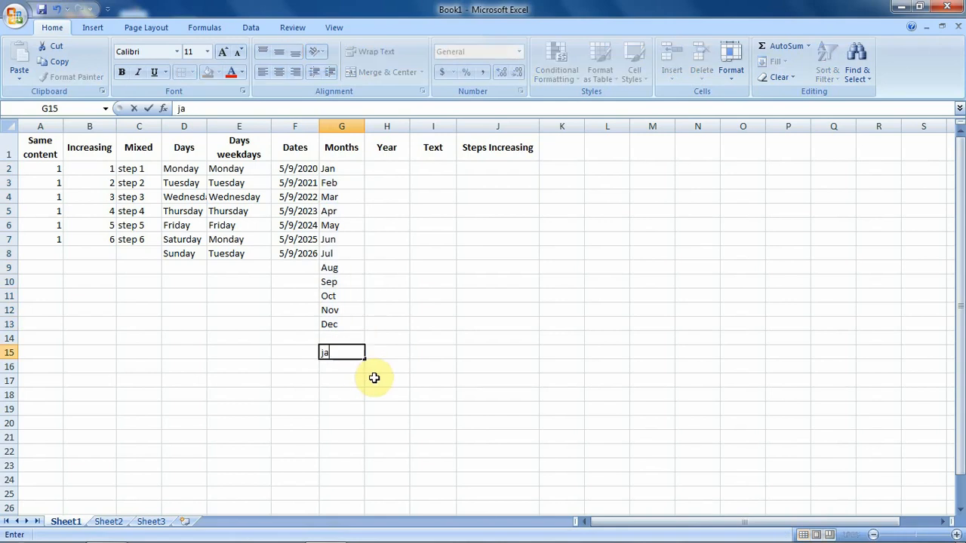
type("nuary")
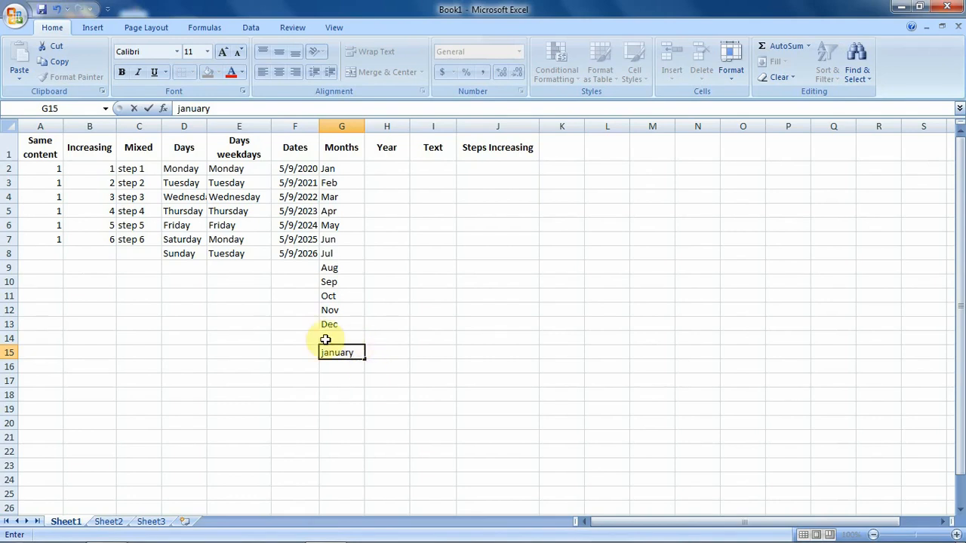
left_click_drag(362, 359, 365, 445)
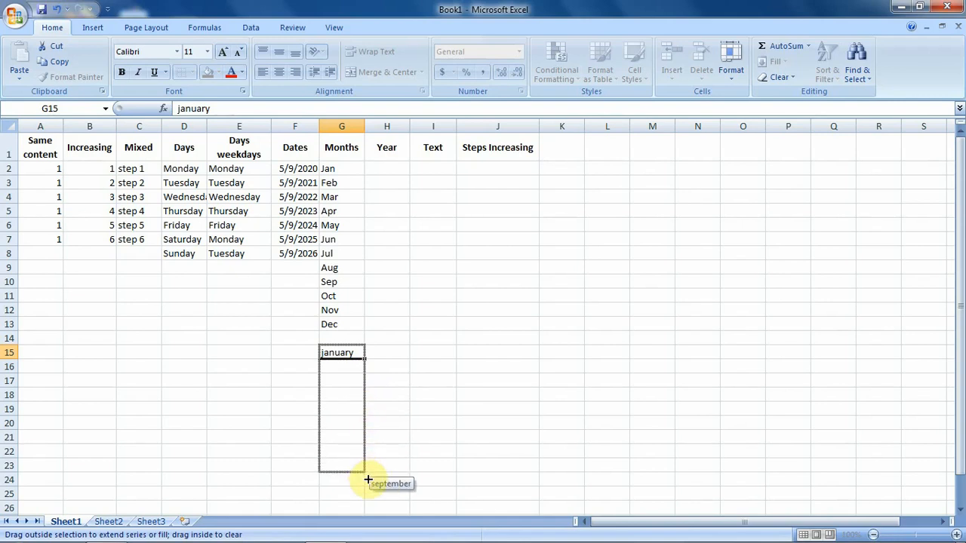
left_click_drag(367, 480, 367, 479)
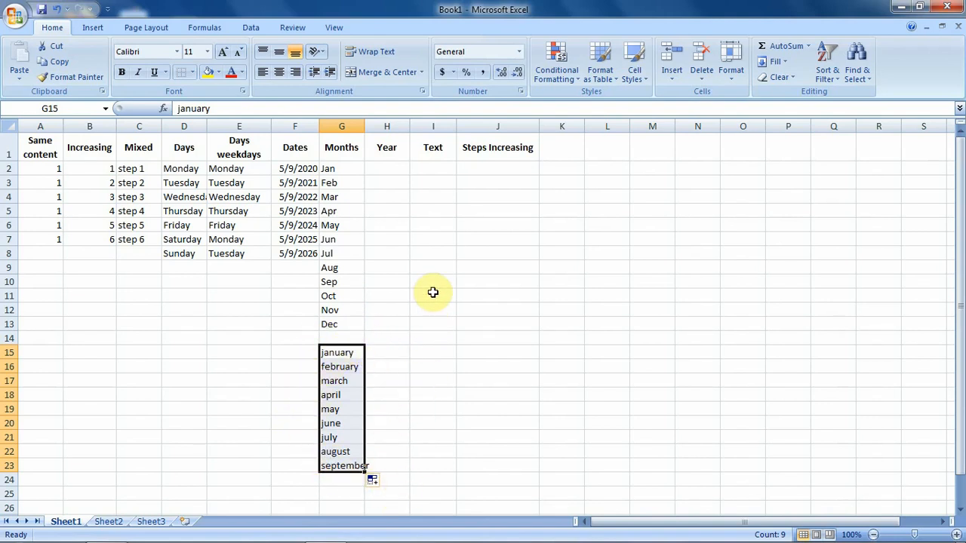
Step: Enter 2020 in H2 under Year and fill down through H8 as a series increasing by one year
left_click(393, 170)
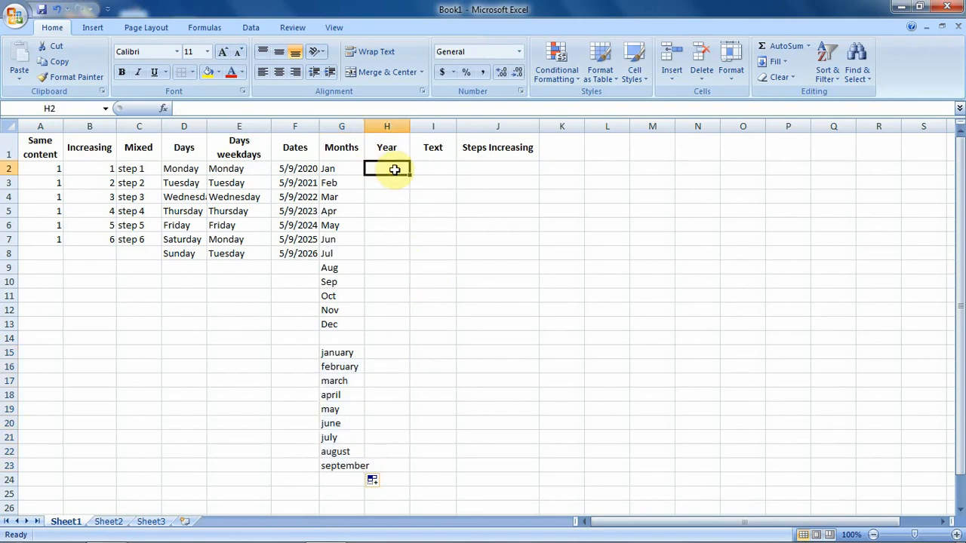
type("2020")
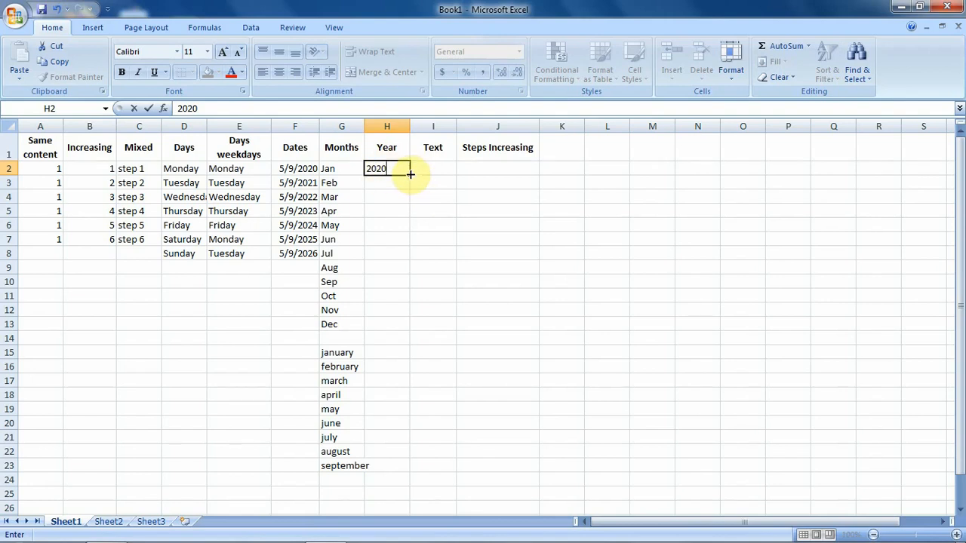
left_click_drag(410, 175, 406, 260)
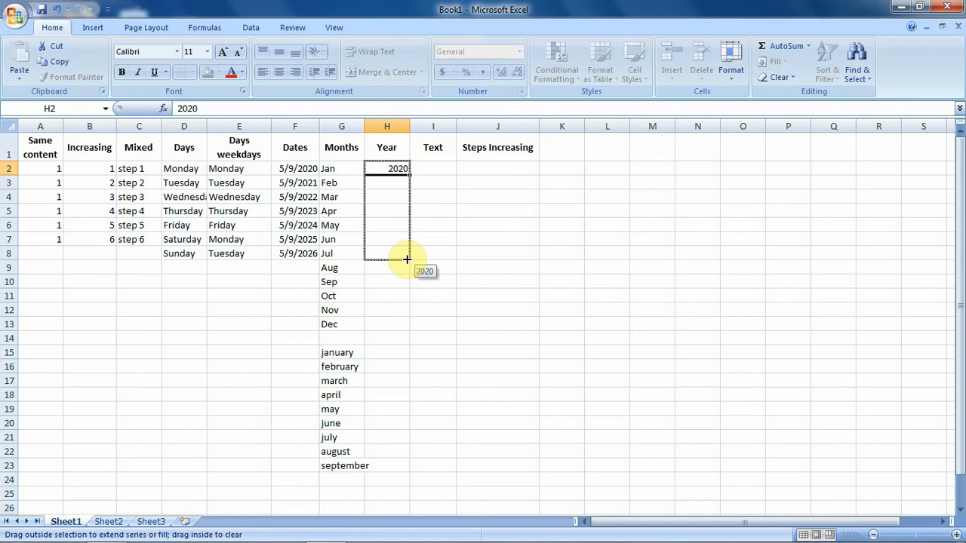
left_click_drag(407, 259, 407, 259)
key("ctrl")
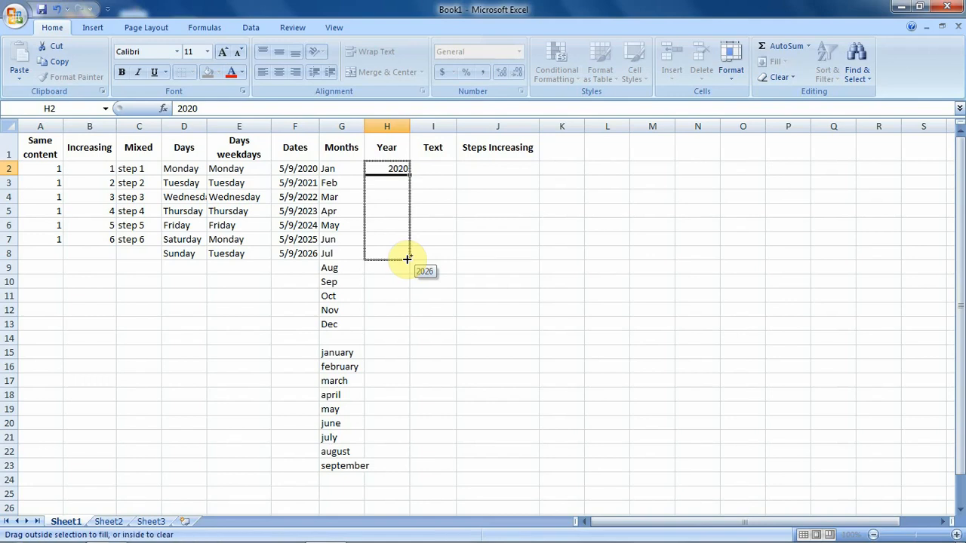
left_click_drag(407, 258, 407, 259)
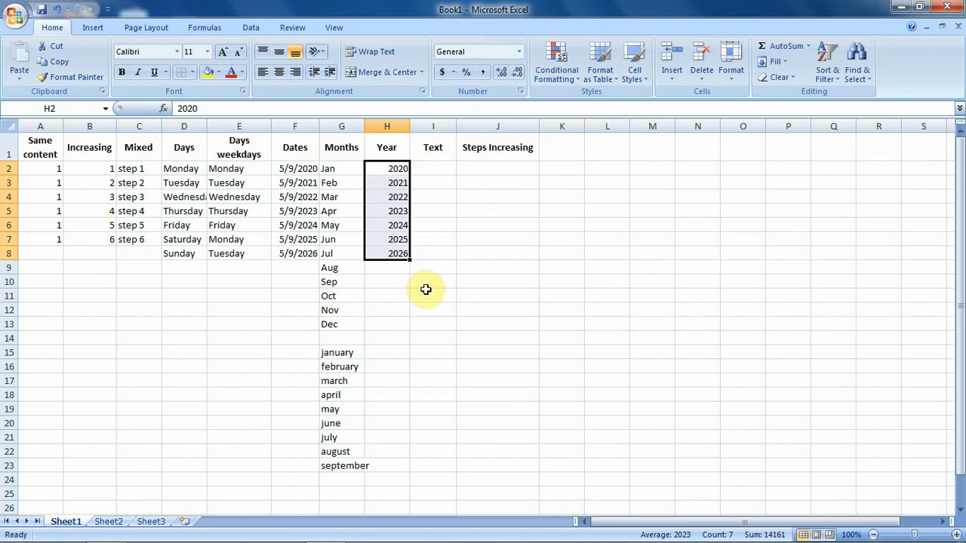
Step: Enter three different first names in I2, I3 and I4 under Text
left_click(436, 167)
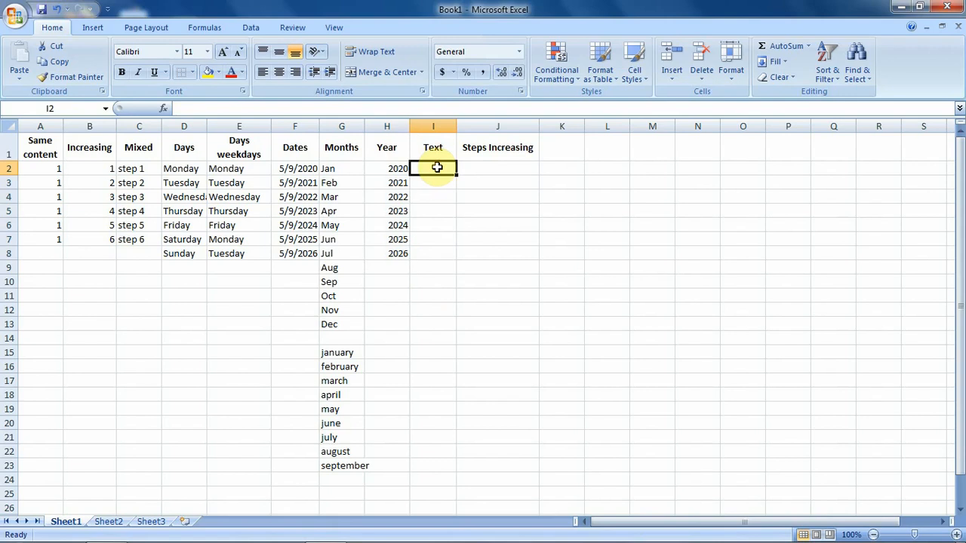
type("Is")
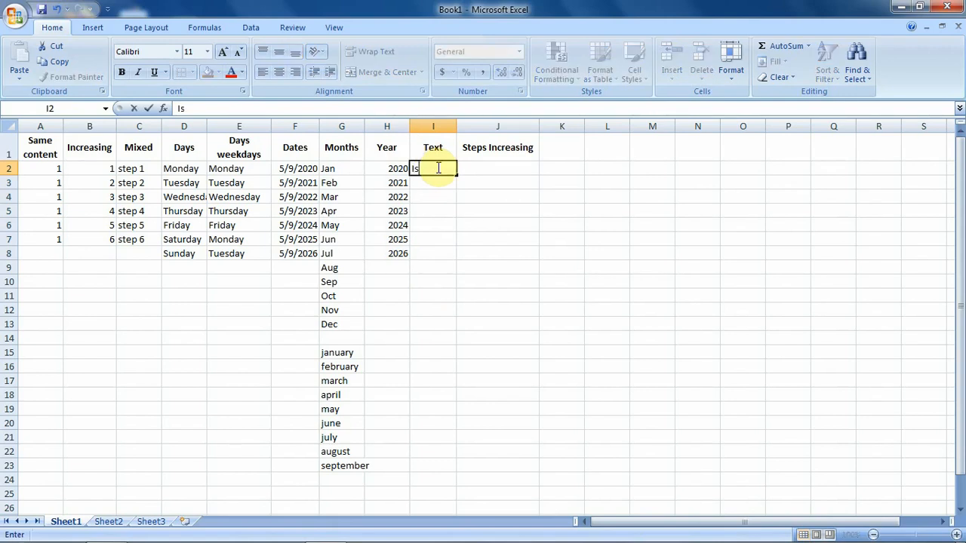
type("aac")
key("Return")
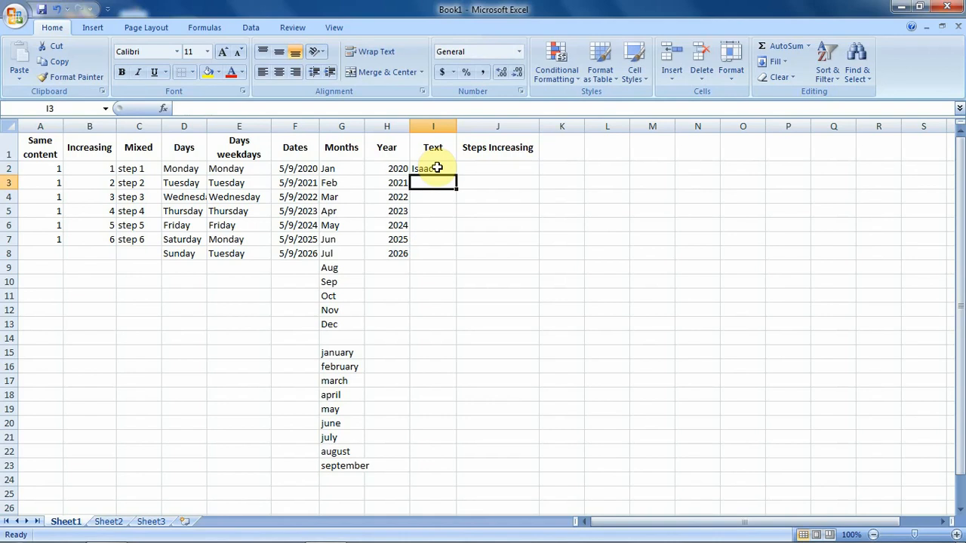
type("si")
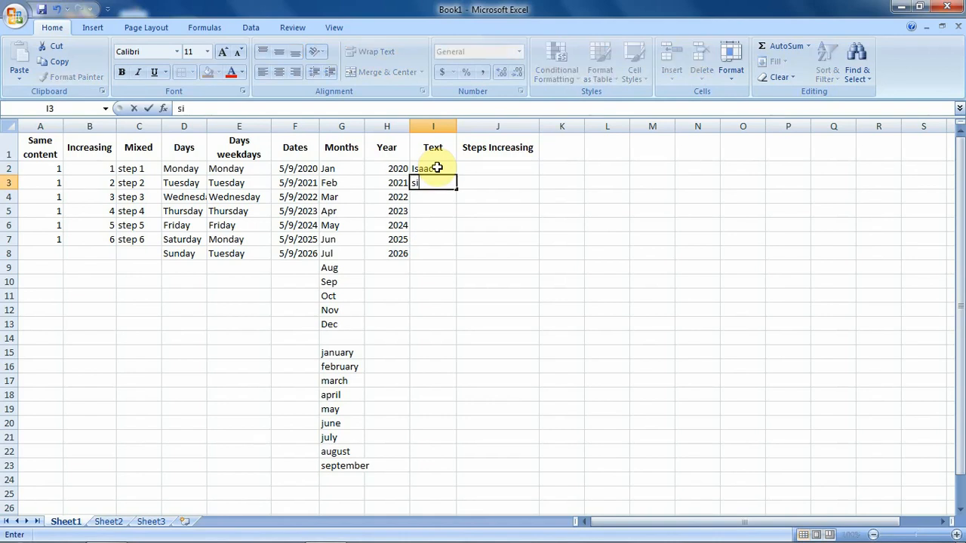
type("mon")
key("Return")
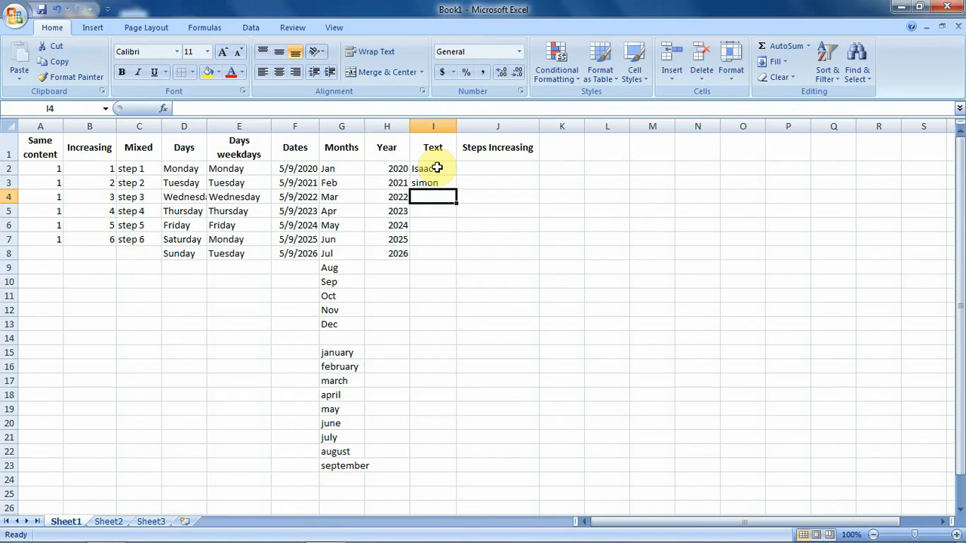
type("Rose")
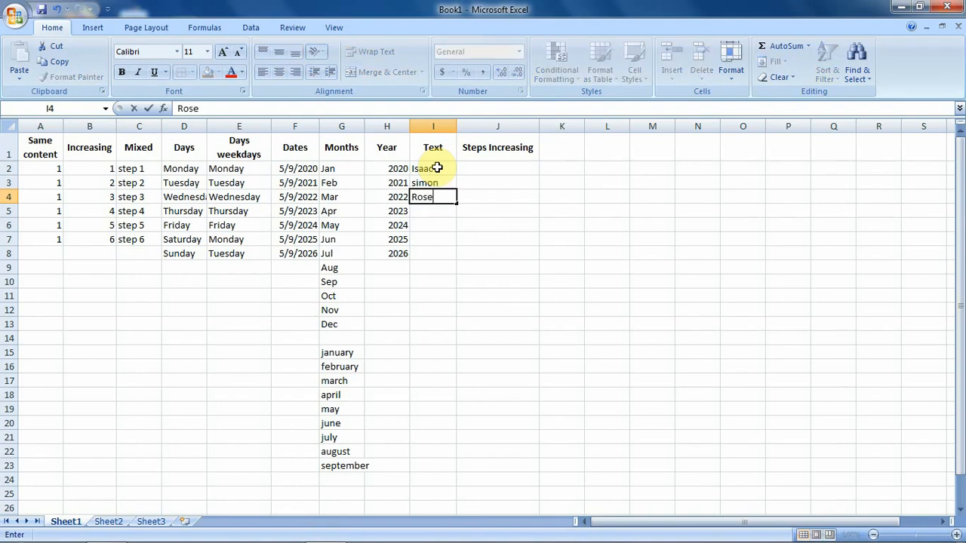
key("Return")
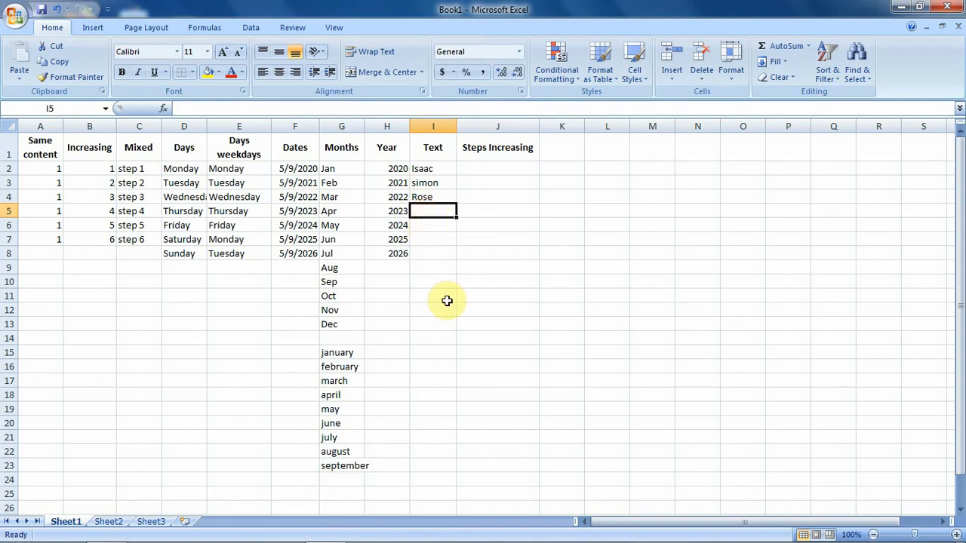
Step: Fill the three names in I2:I4 down through I10 as a repeating pattern
left_click(433, 170)
left_click_drag(433, 170, 437, 194)
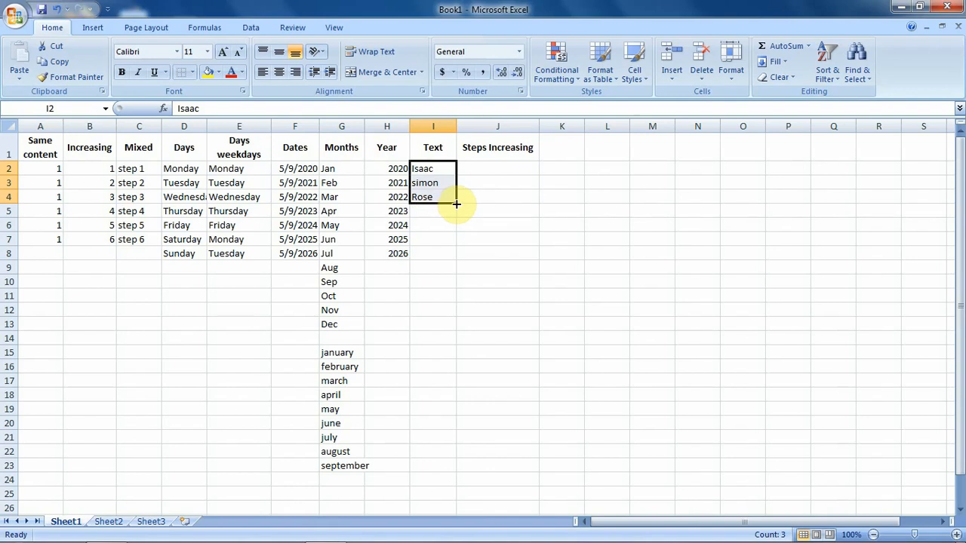
left_click_drag(456, 204, 454, 246)
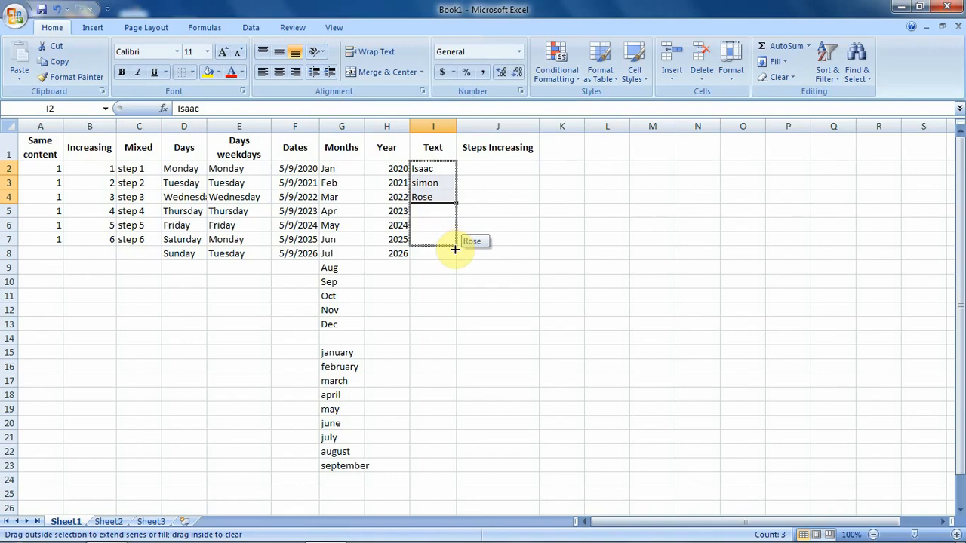
left_click_drag(454, 249, 456, 278)
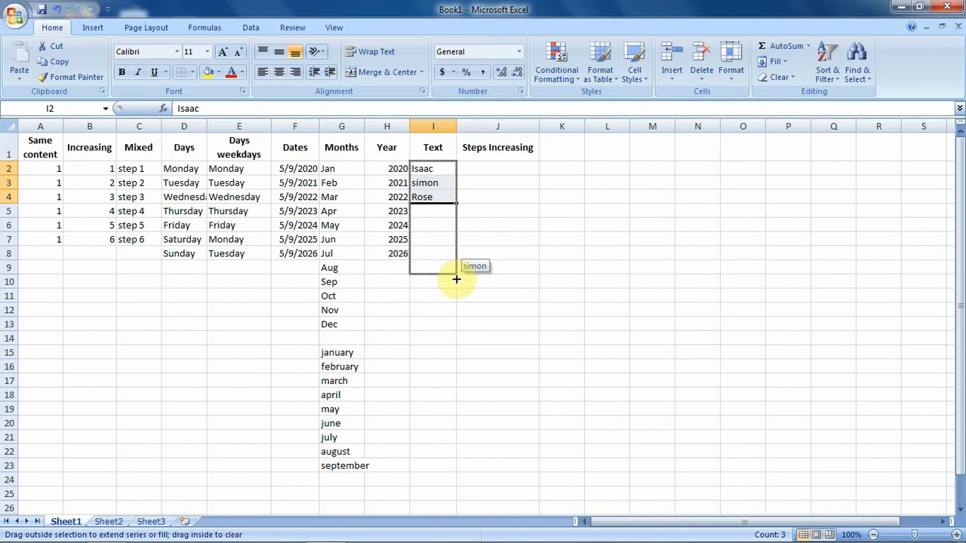
left_click_drag(457, 282, 457, 284)
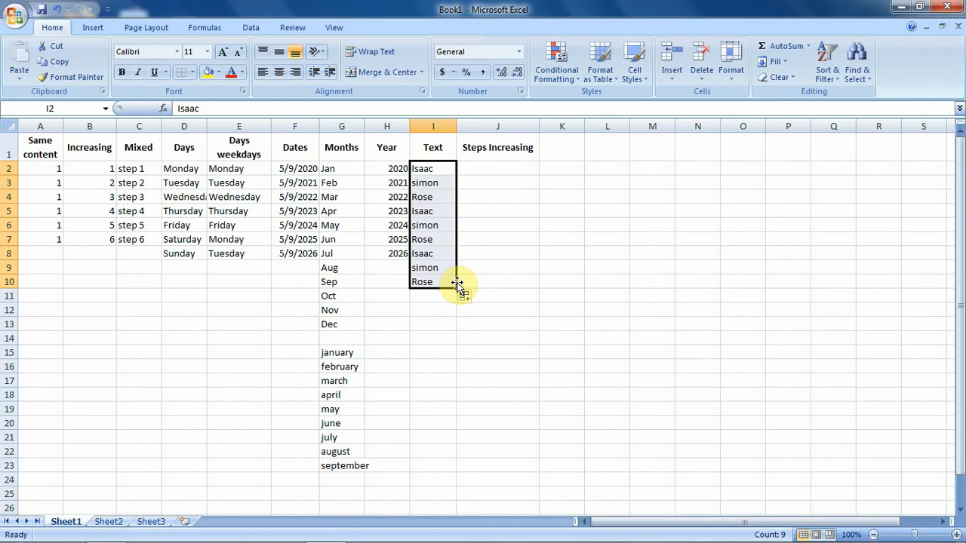
left_click(500, 240)
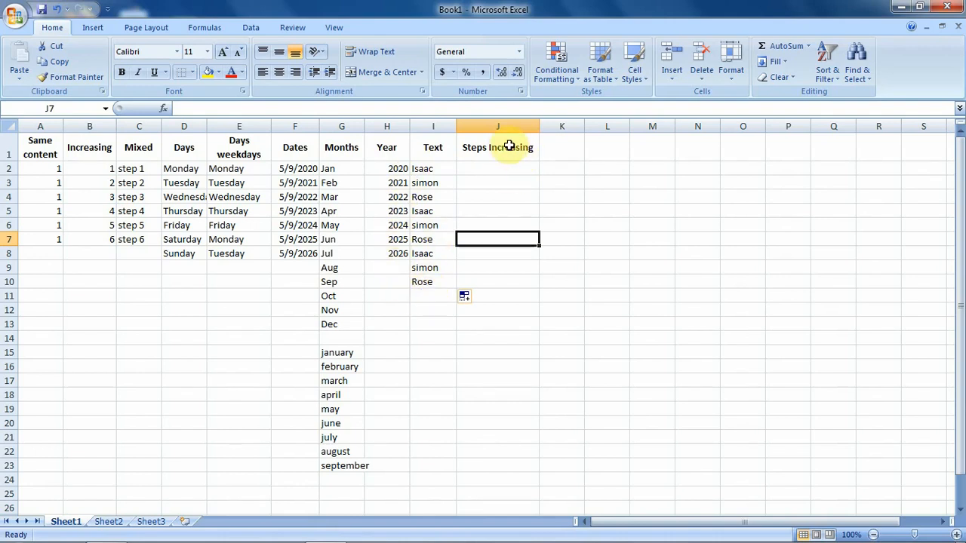
Step: Enter 1 in J2 and 3 in J3 under Steps Increasing
left_click(501, 171)
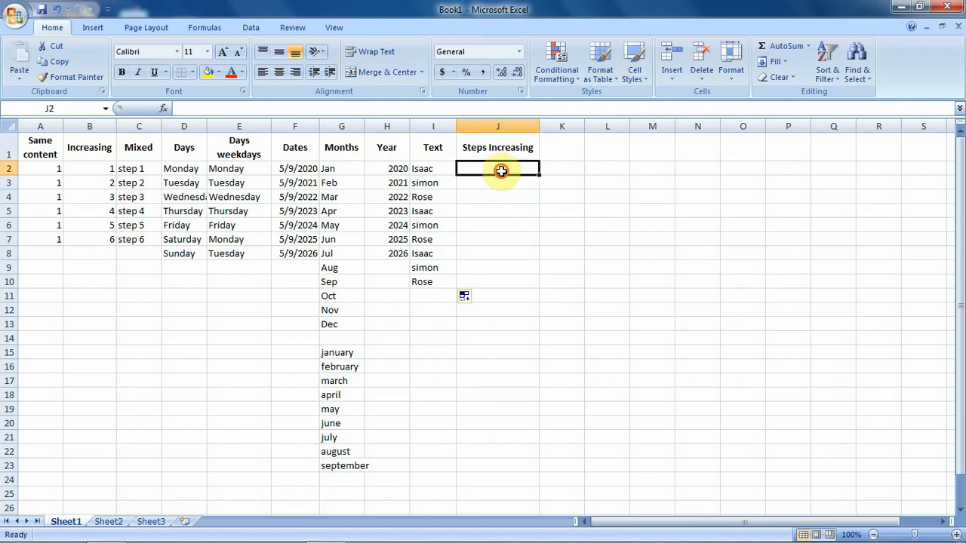
type("1")
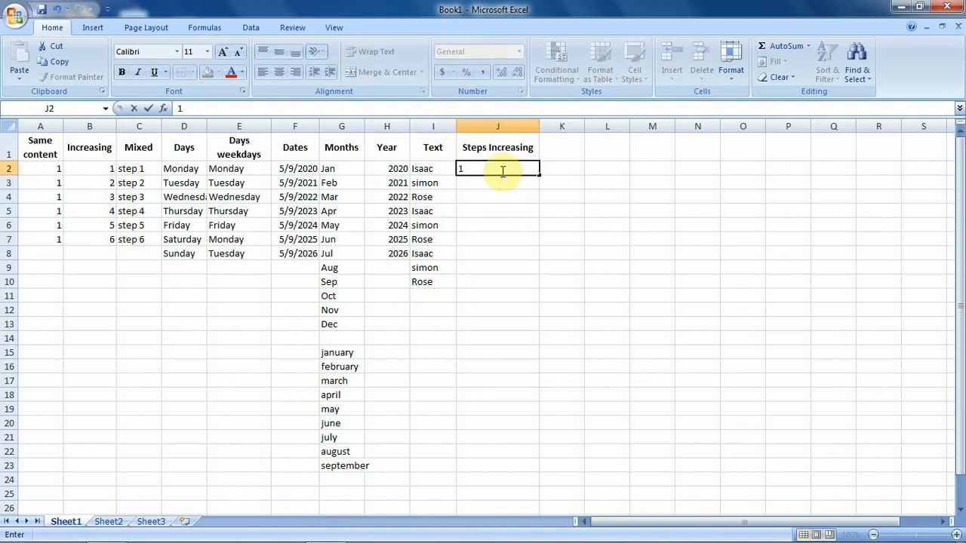
key("Return")
type("3")
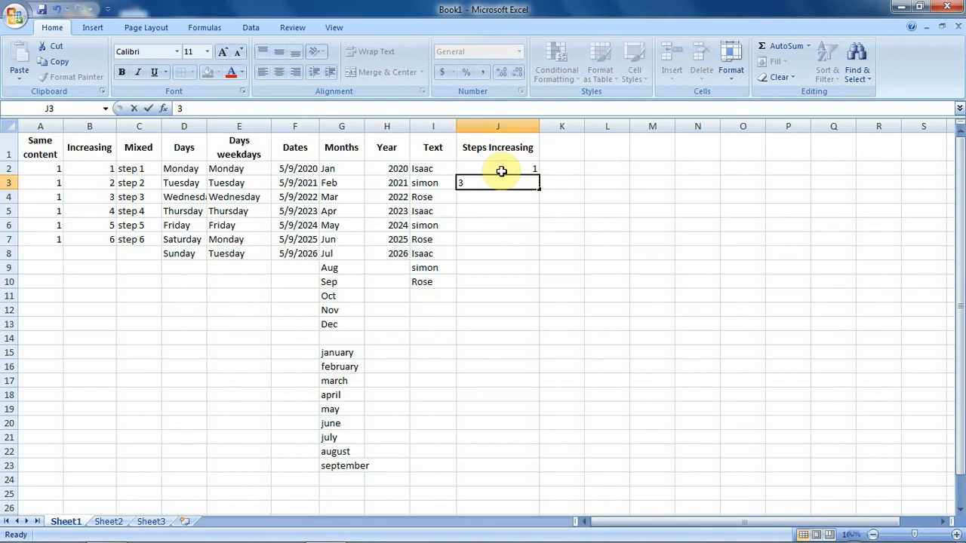
key("Return")
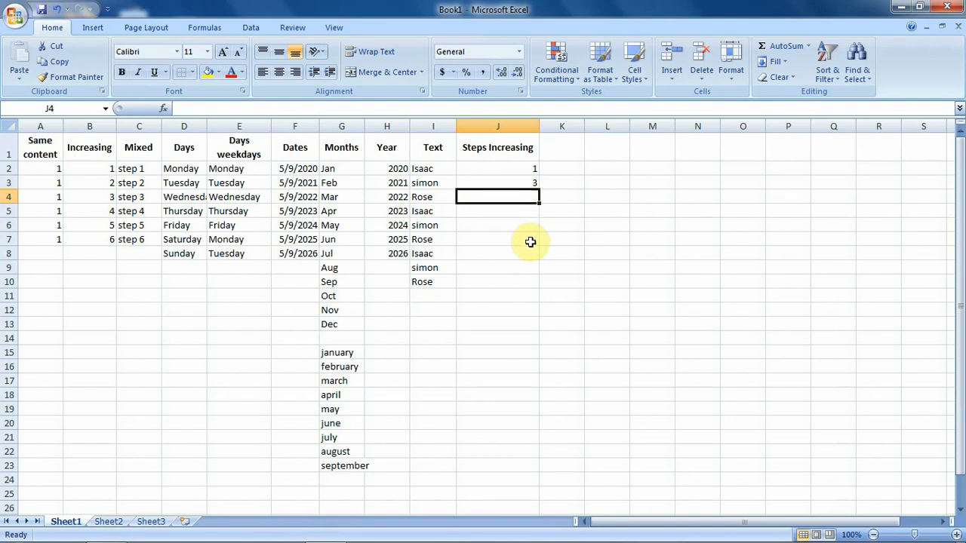
Step: Fill the J2:J3 pattern down through J8 as a series increasing in steps of two
left_click(509, 168)
left_click_drag(509, 168, 511, 181)
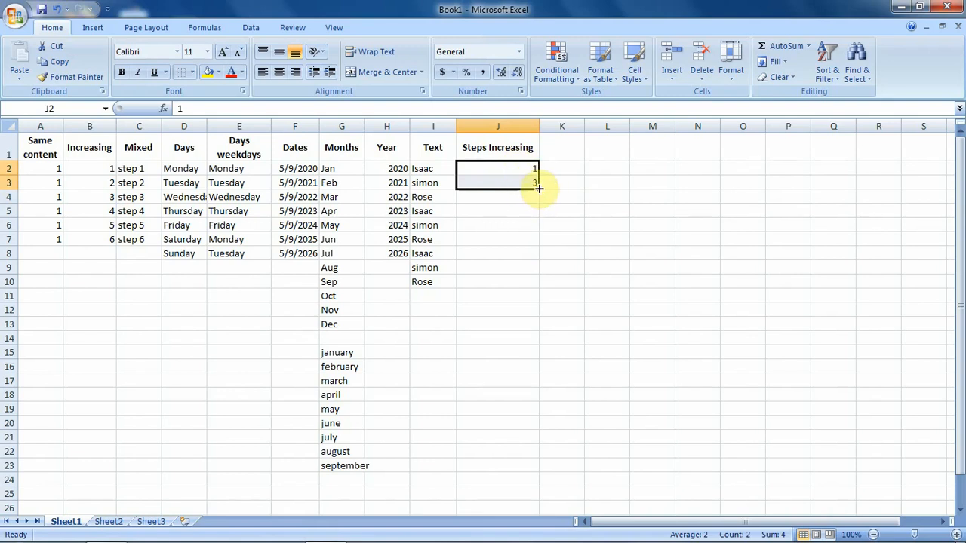
left_click_drag(539, 188, 536, 254)
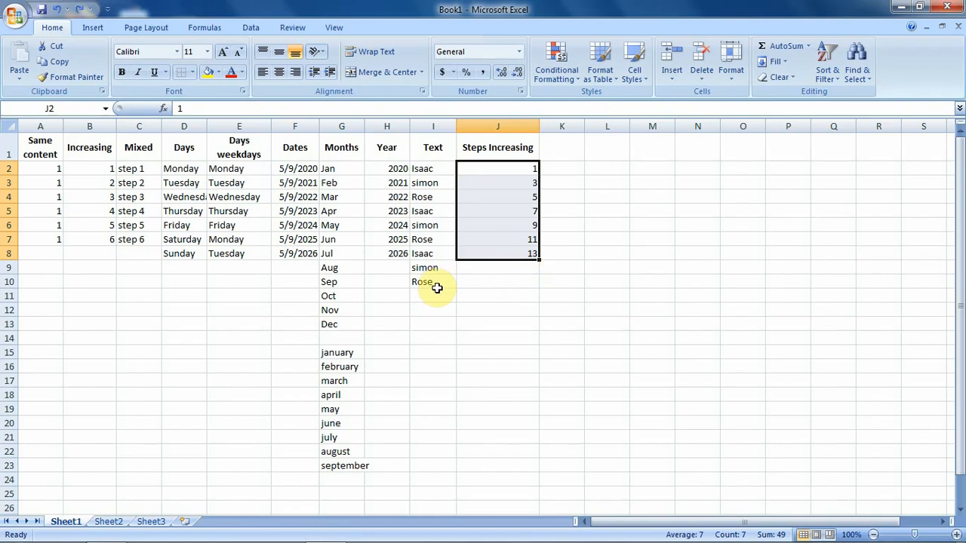
Step: Enter the heading "class" in K1
left_click(571, 148)
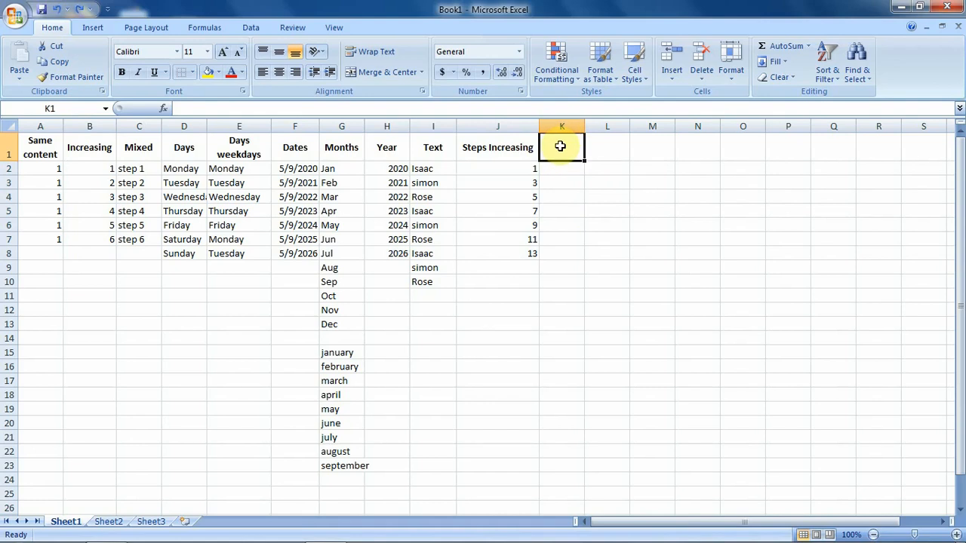
type("class")
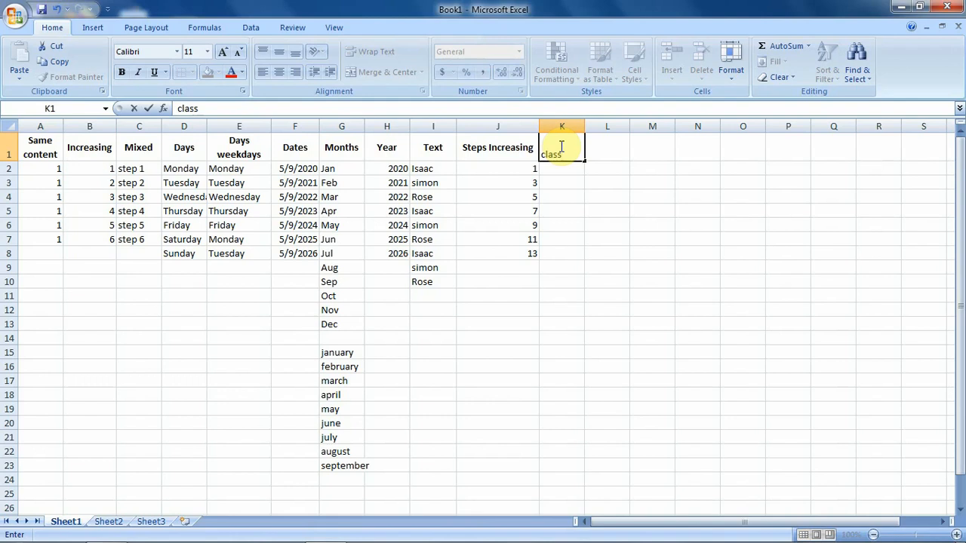
key("Return")
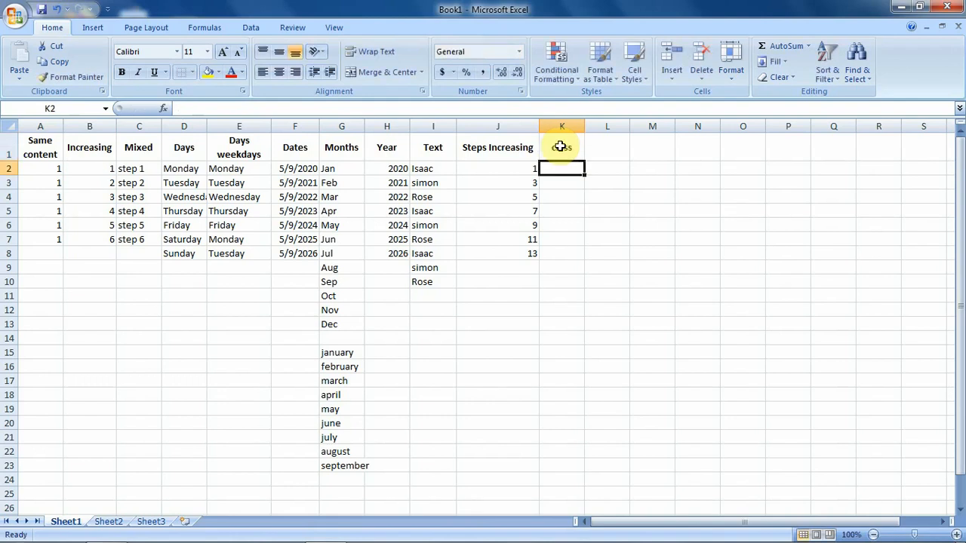
Step: Add a custom fill list with the entries Senior 1, Senior 2, Senior 3 and Senior 4 in the Excel options
left_click(16, 17)
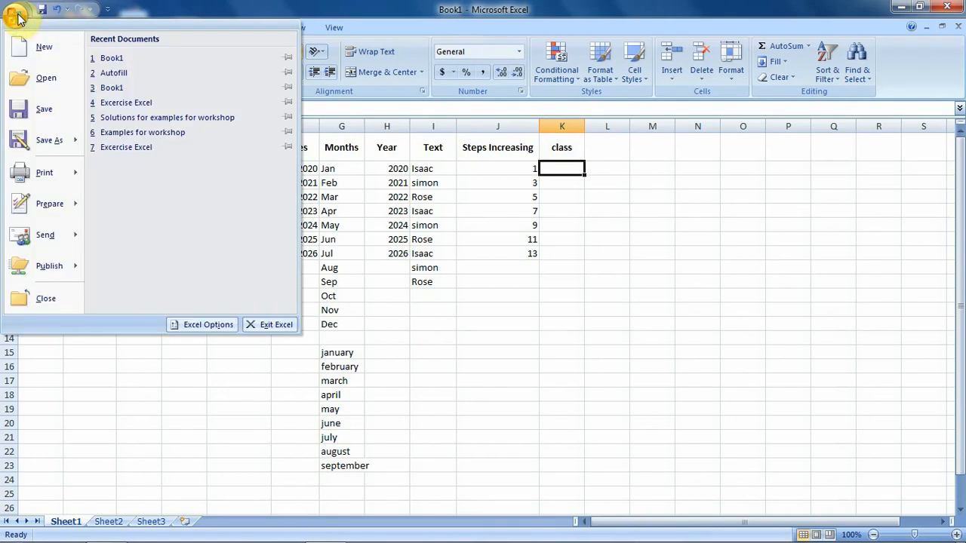
left_click(212, 326)
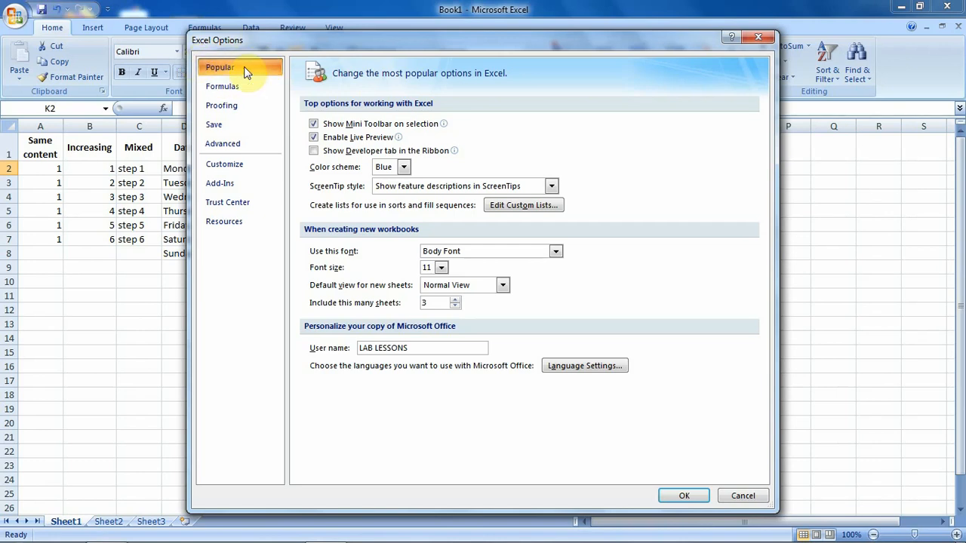
left_click(504, 208)
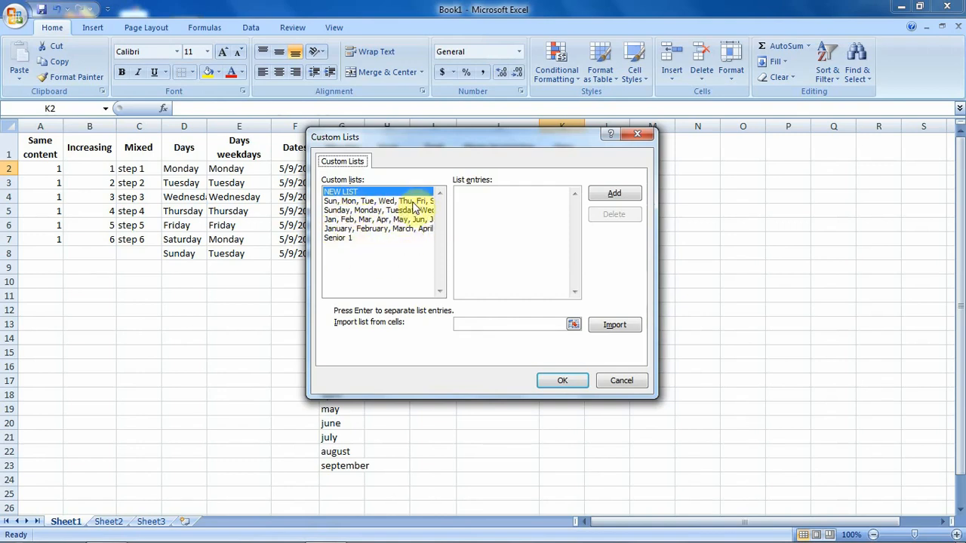
left_click(484, 196)
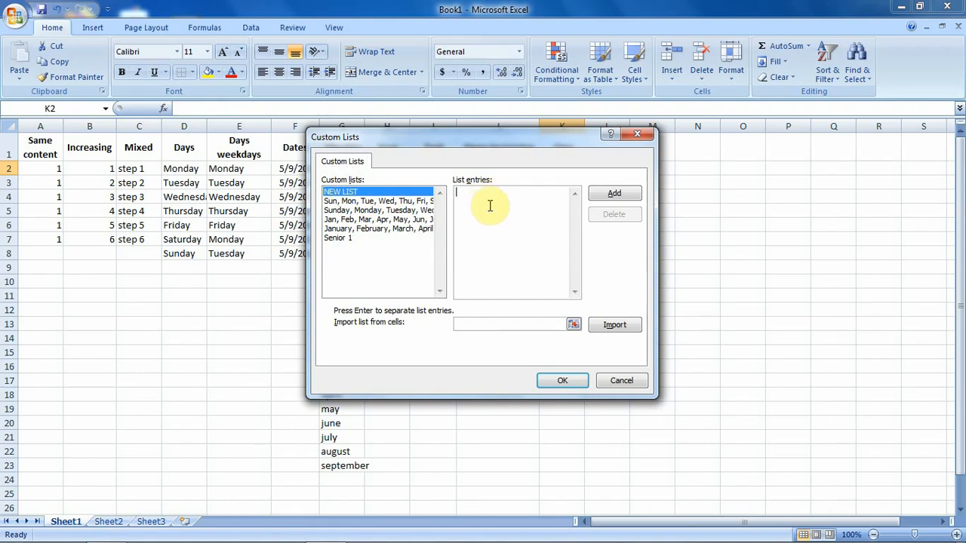
type("Senior 1, Sen")
type("ior 2, Senior 3, Se")
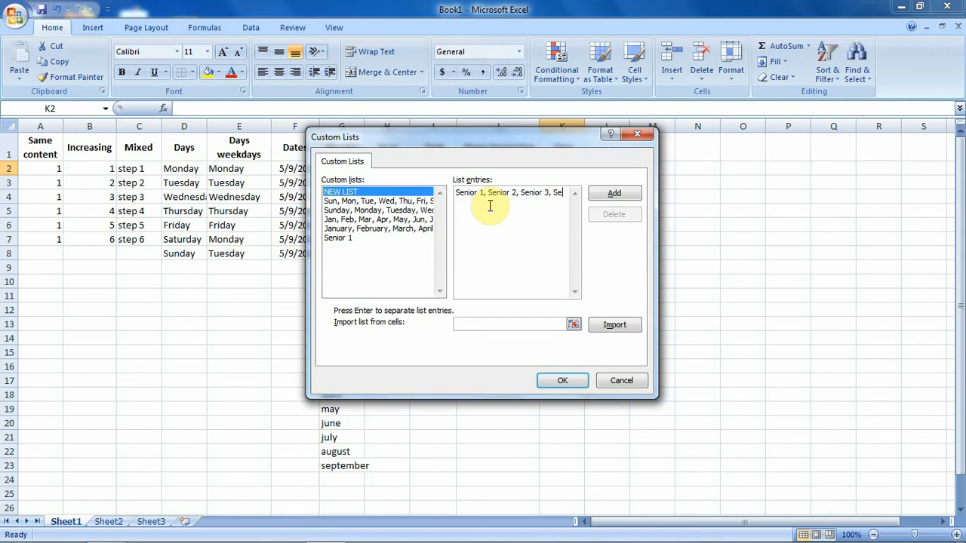
type("nior 4")
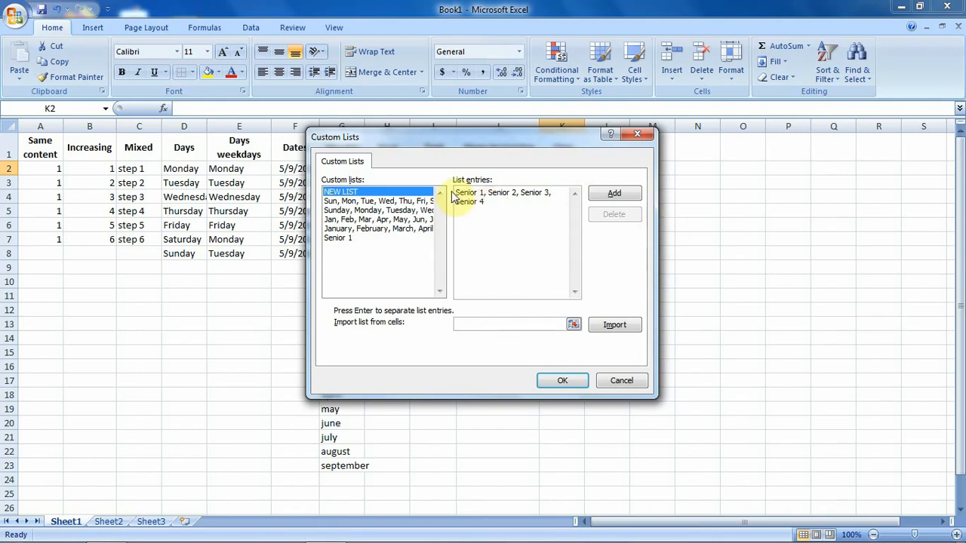
left_click(615, 194)
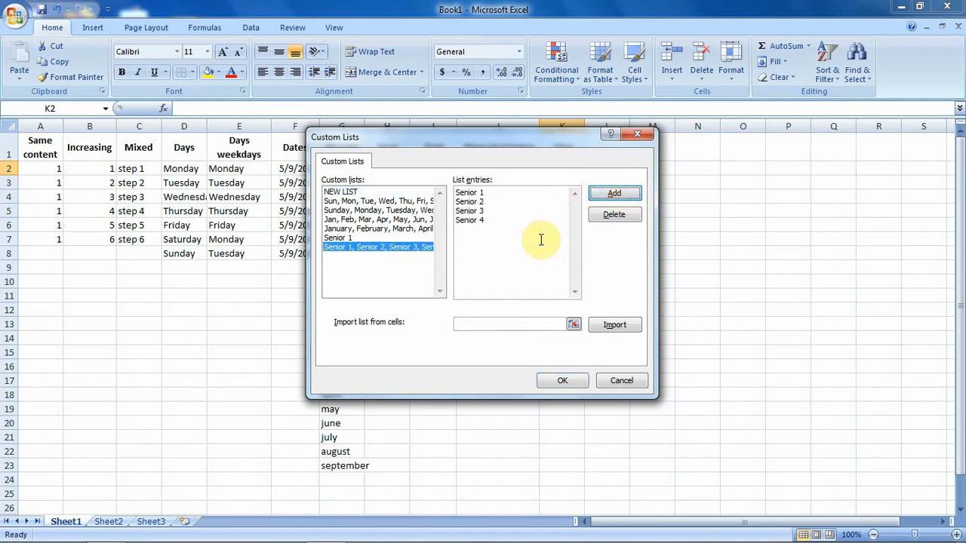
left_click(559, 379)
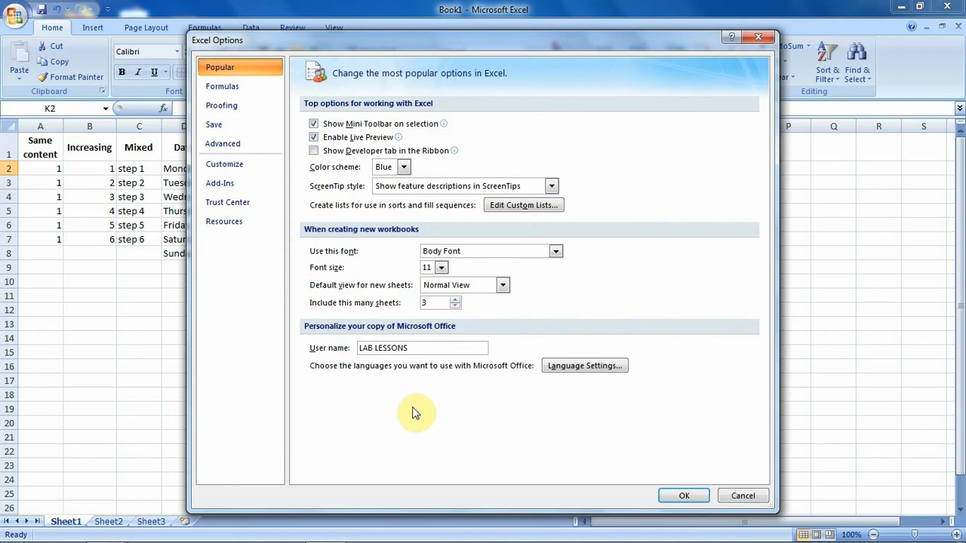
left_click(687, 494)
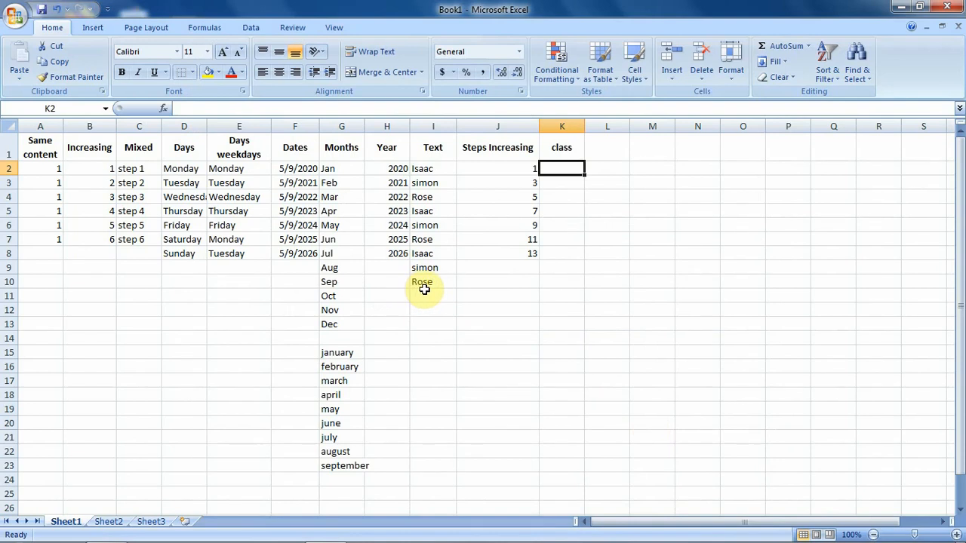
Step: Enter "Senior 1" in K2 under class and fill the custom list down through K5
key("Up")
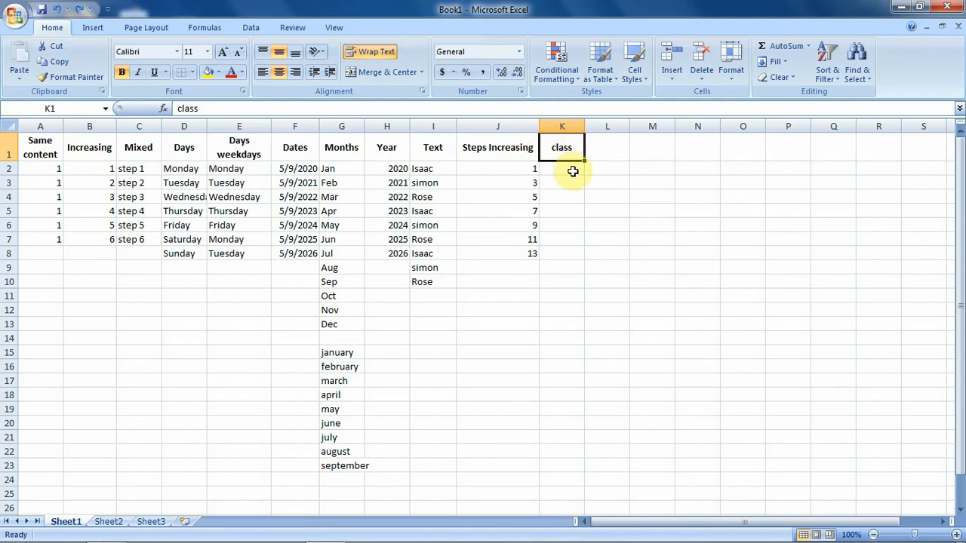
left_click(570, 169)
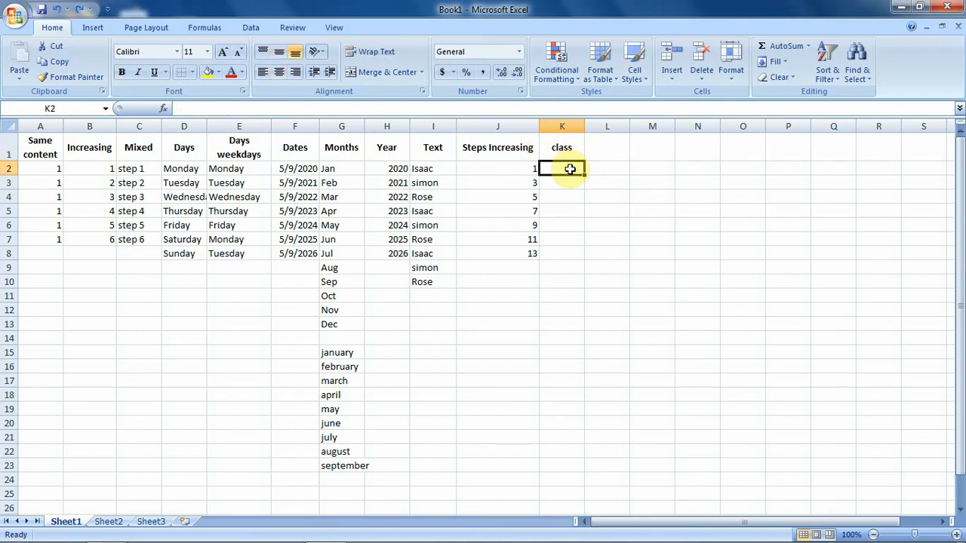
type("S")
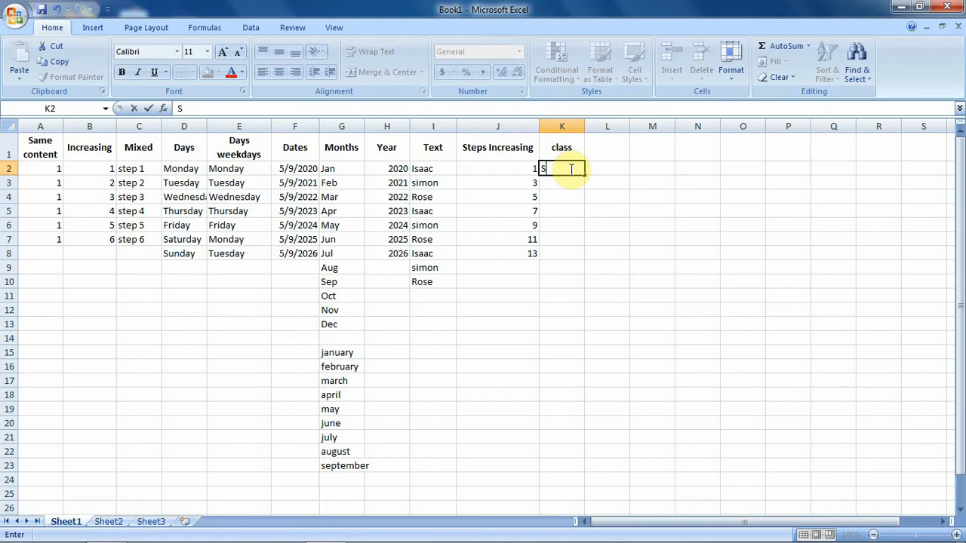
type("enior 1")
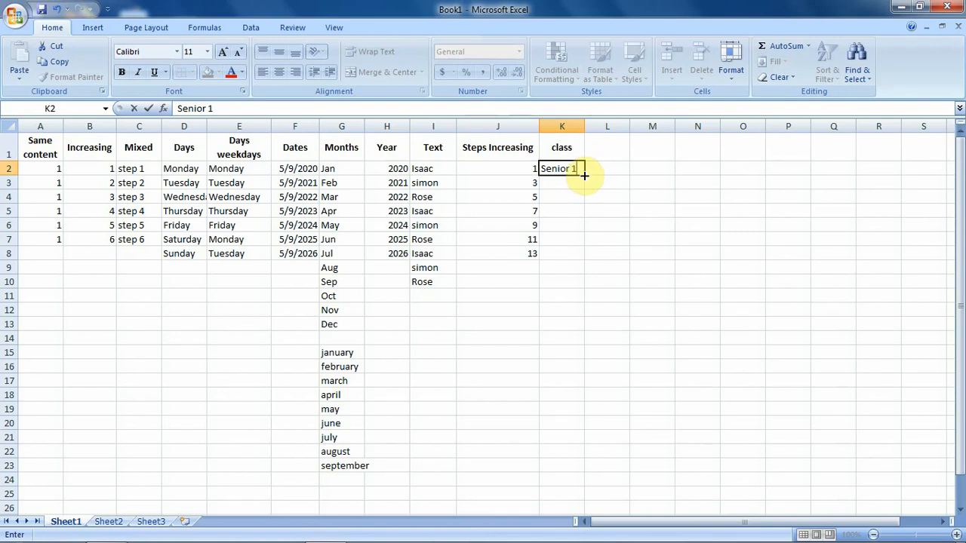
left_click_drag(584, 175, 582, 221)
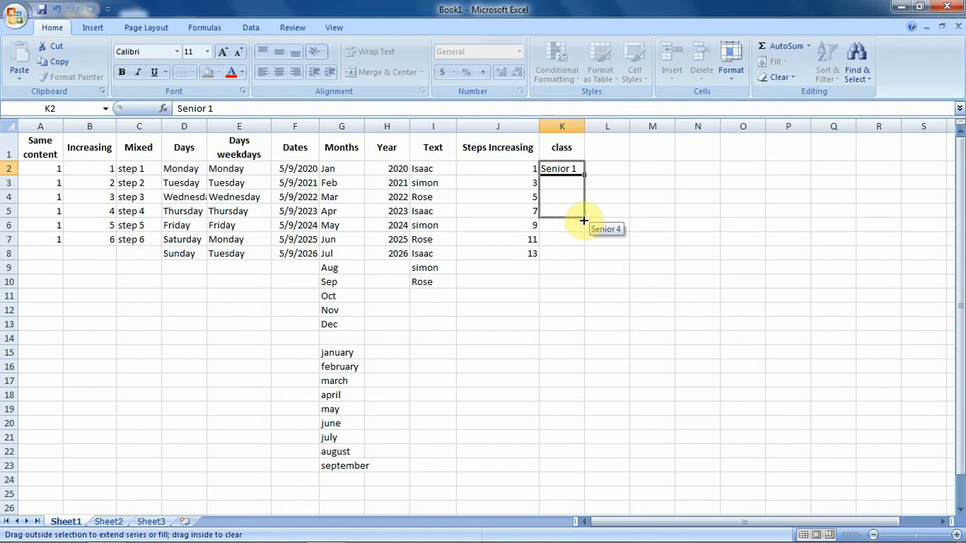
left_click_drag(583, 220, 583, 220)
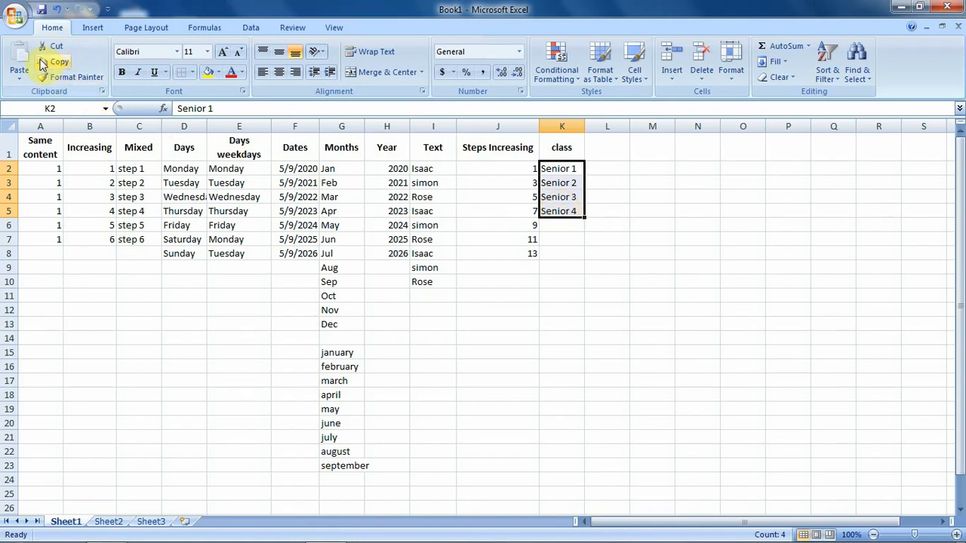
Step: Review the stored custom lists in the Excel options, including the Senior class list, and close the dialogs
left_click(17, 17)
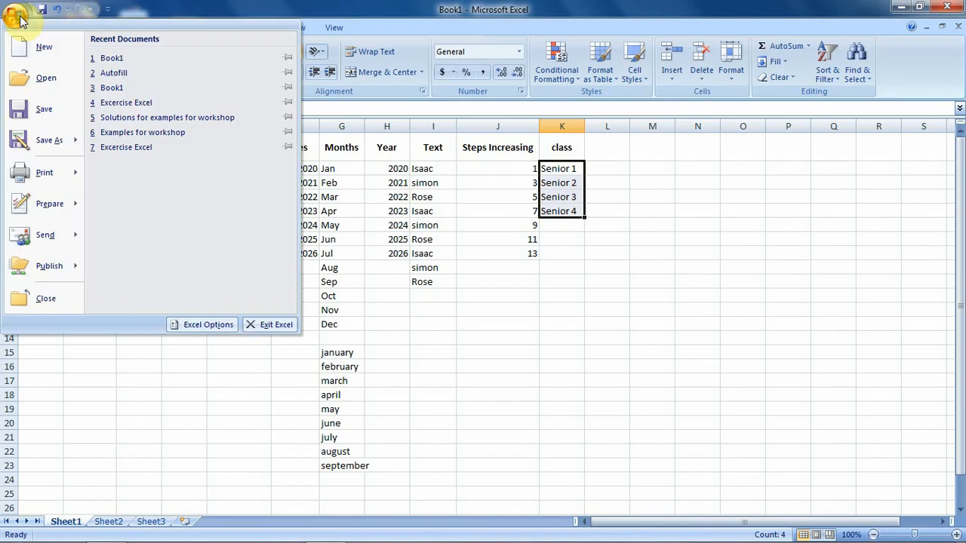
left_click(202, 325)
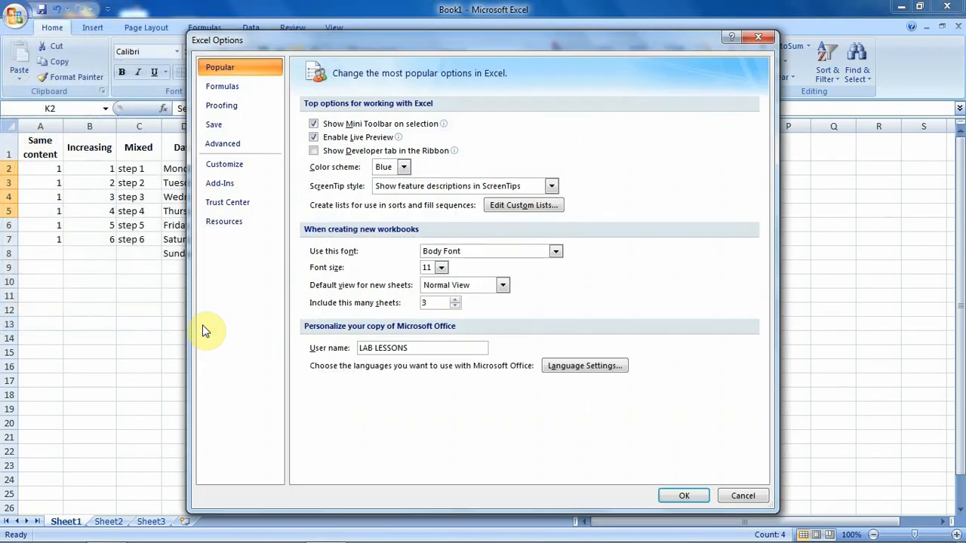
left_click(527, 211)
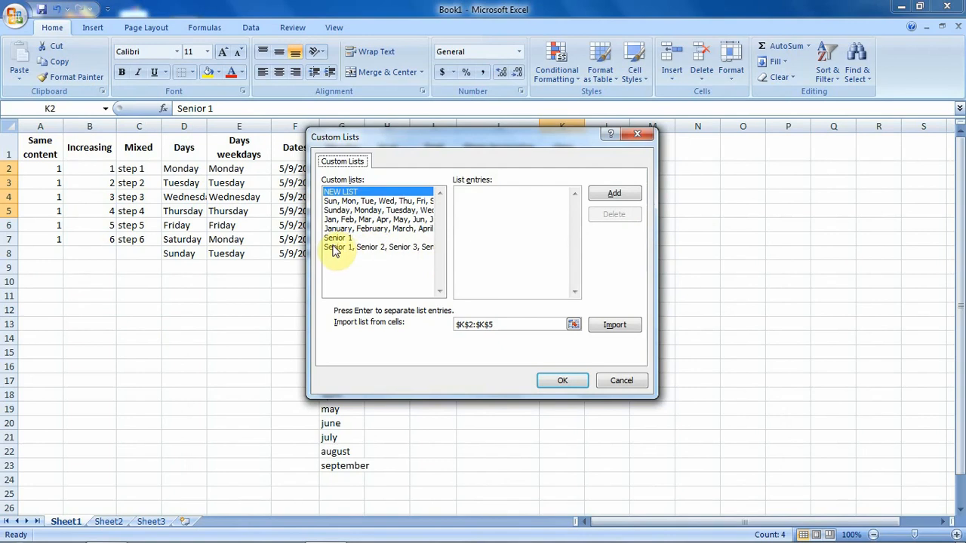
left_click(561, 381)
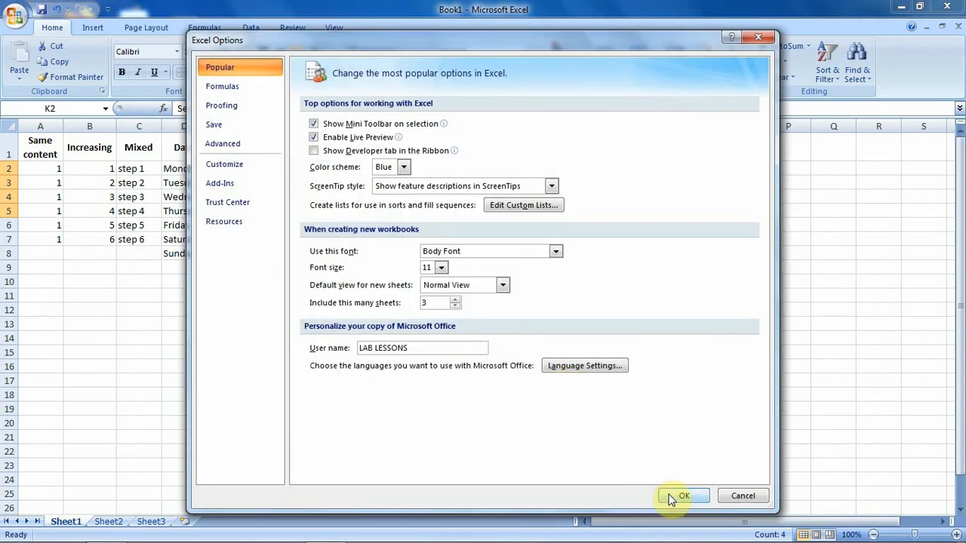
left_click(679, 497)
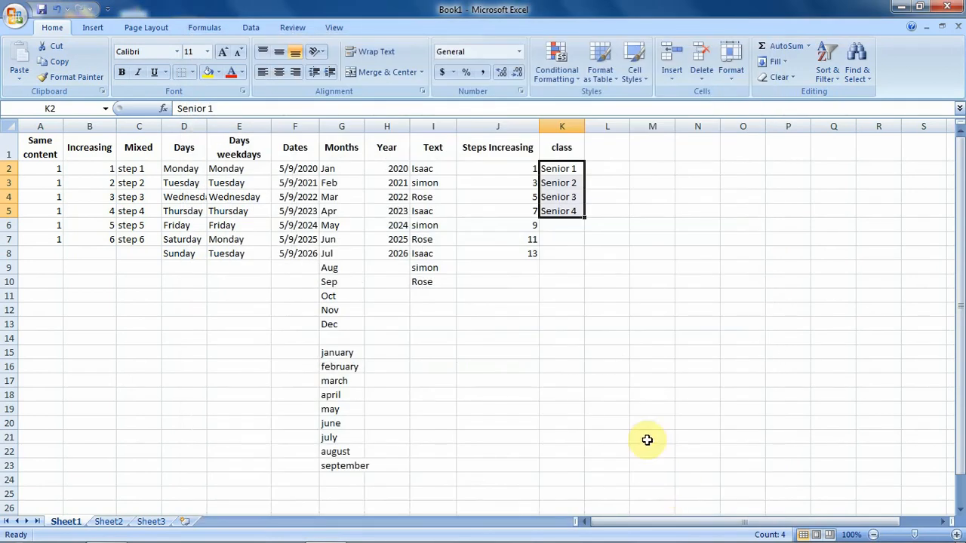